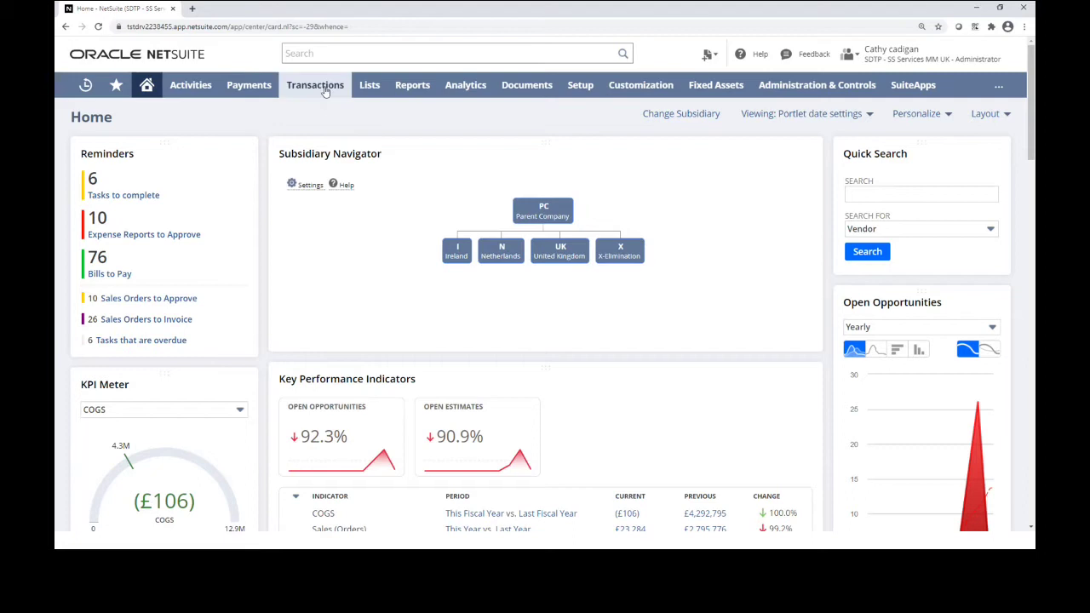
Step: Start a new purchase order and set the vendor to OSSM Netherlands Vendor (in IE)
{"action": "mouse_move", "coordinate": [325, 91]}
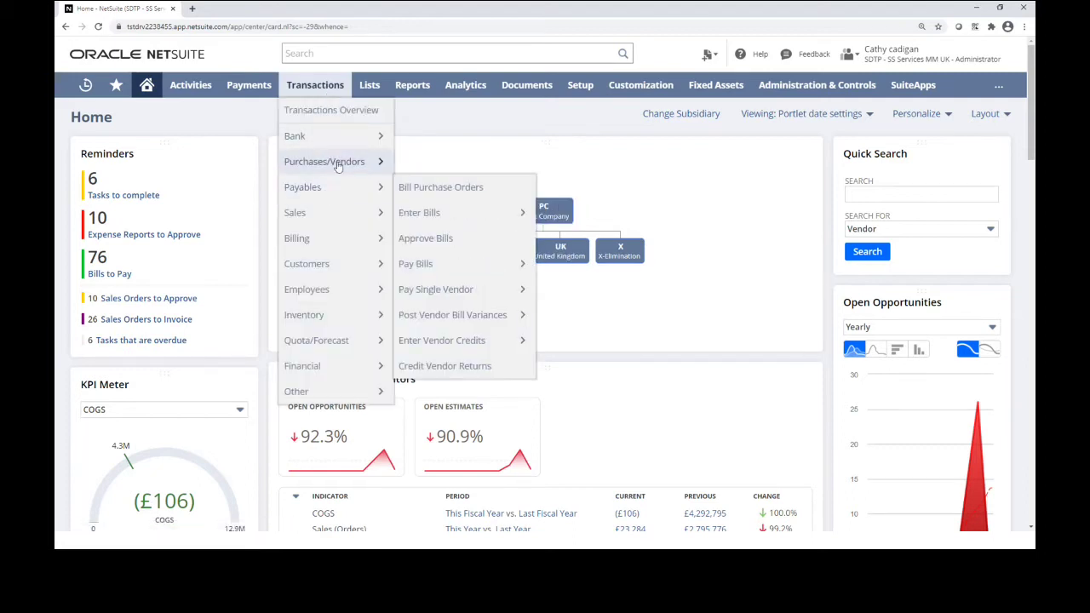
{"action": "mouse_move", "coordinate": [334, 162]}
{"action": "mouse_move", "coordinate": [445, 165]}
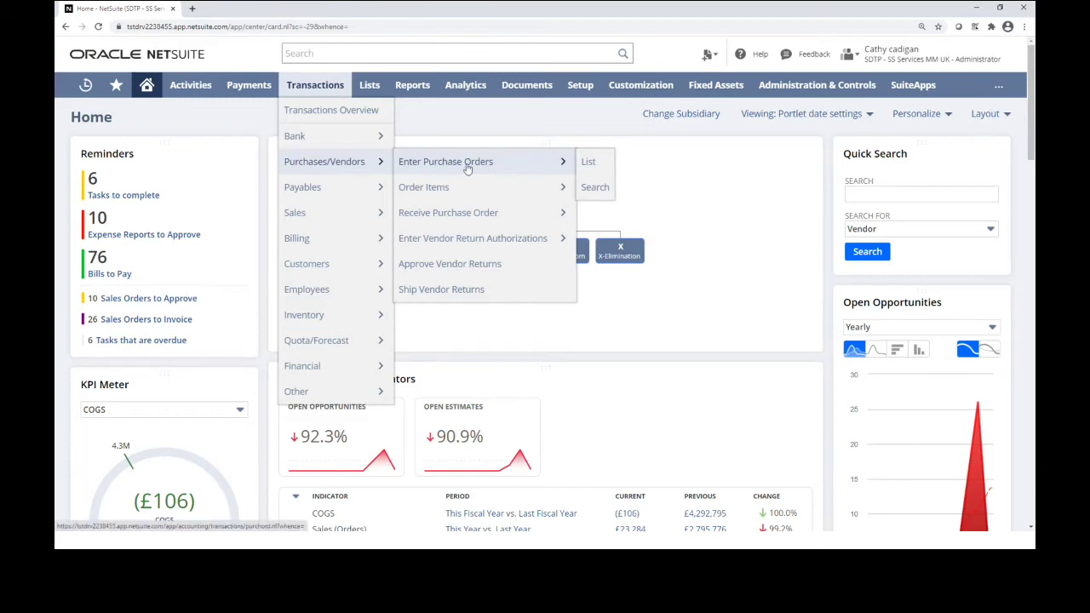
{"action": "left_click", "coordinate": [468, 166]}
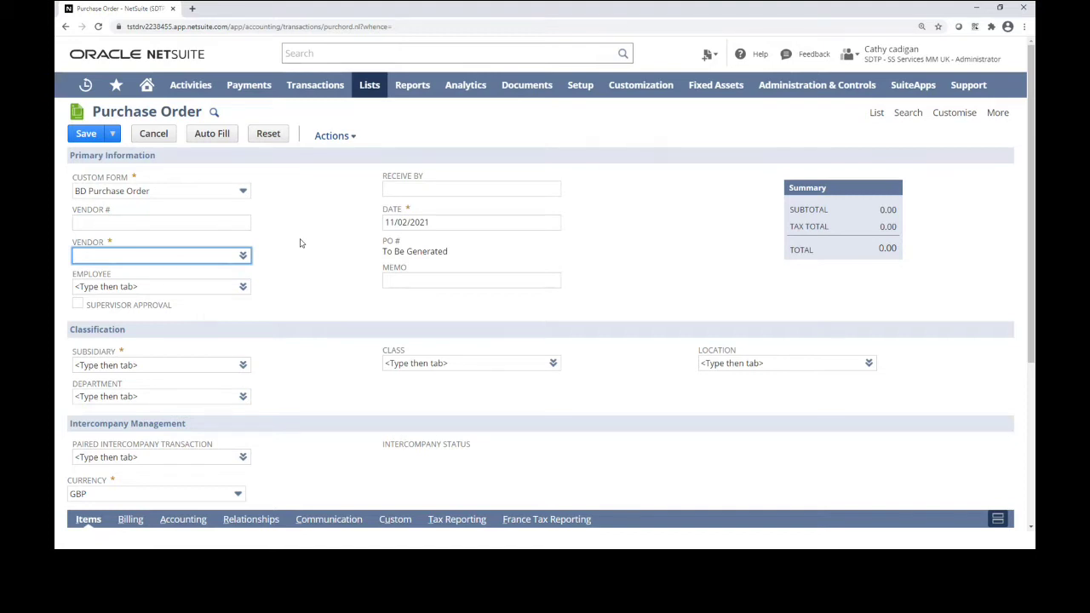
{"action": "type", "text": "m "}
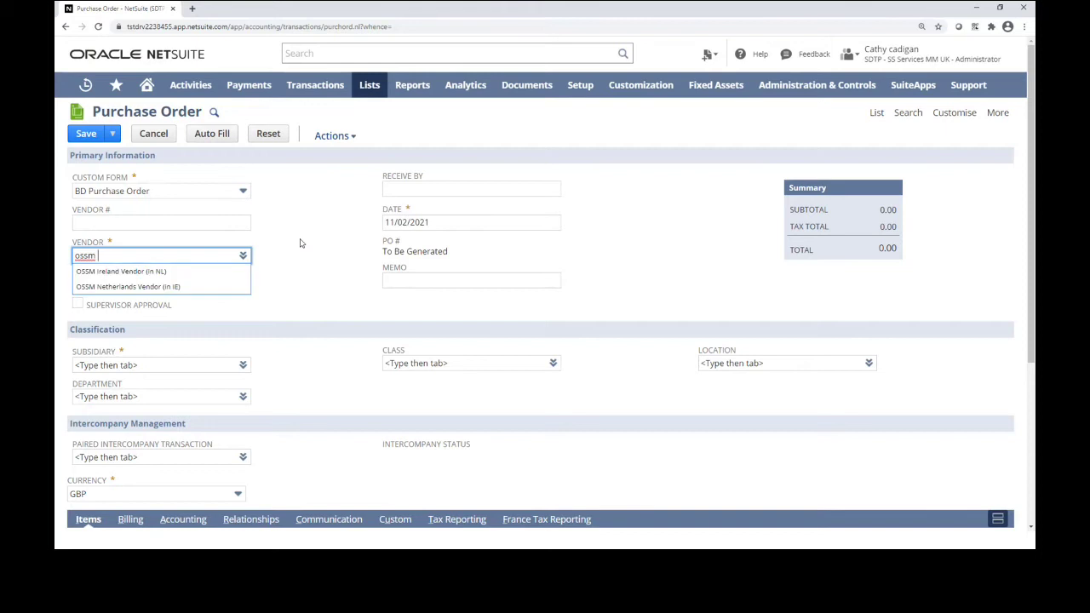
{"action": "type", "text": "nether"}
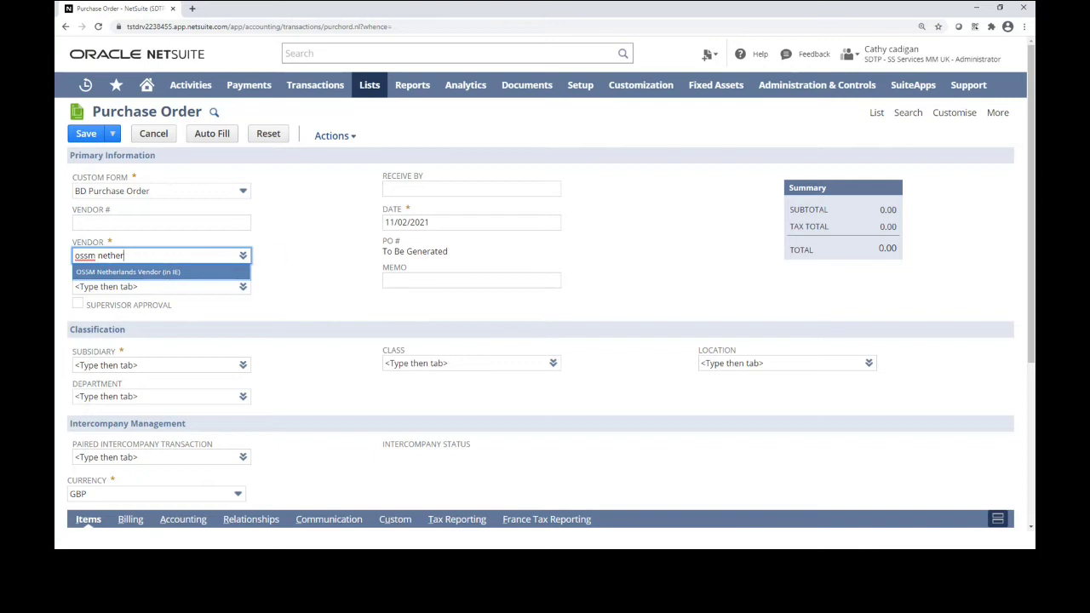
{"action": "key", "text": "Tab"}
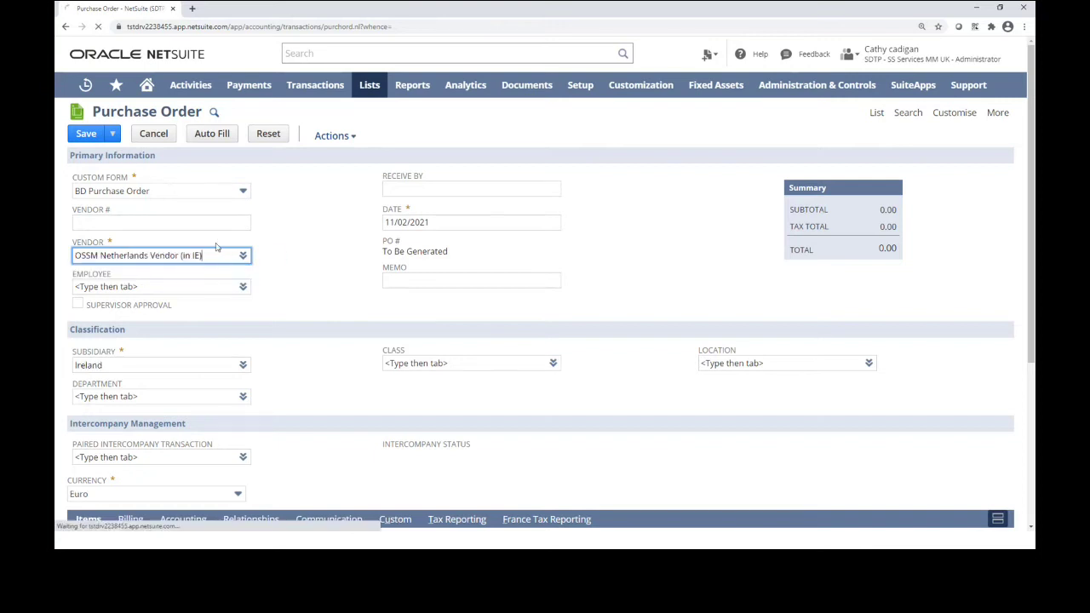
Step: Enter the item Brook-Hammer with a quantity of 20 on the purchase order's item line
{"action": "scroll", "coordinate": [298, 260], "scroll_direction": "down", "scroll_amount": 2}
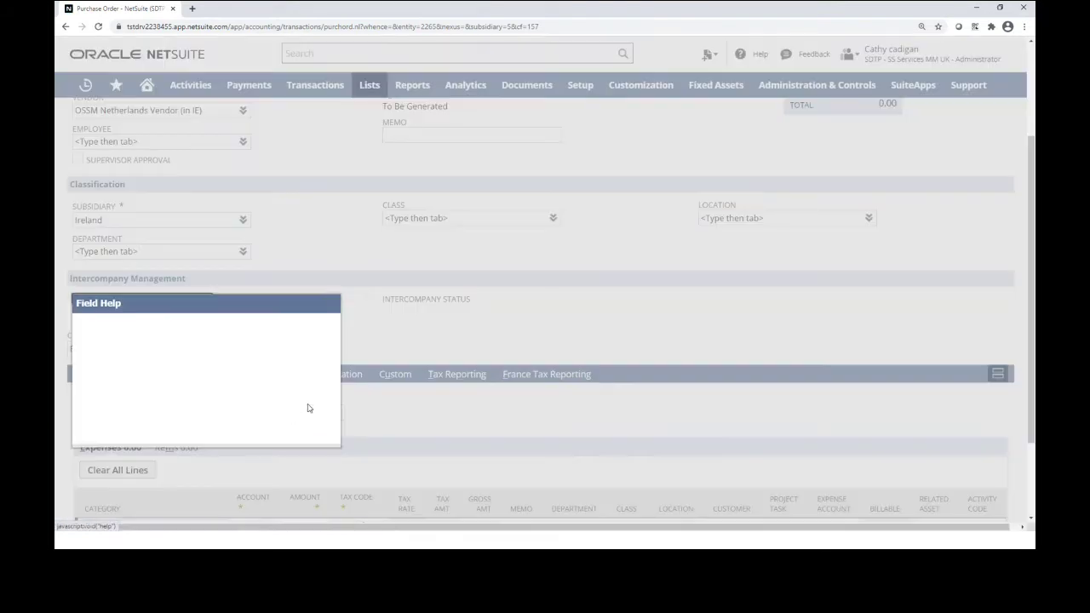
{"action": "left_click", "coordinate": [331, 304]}
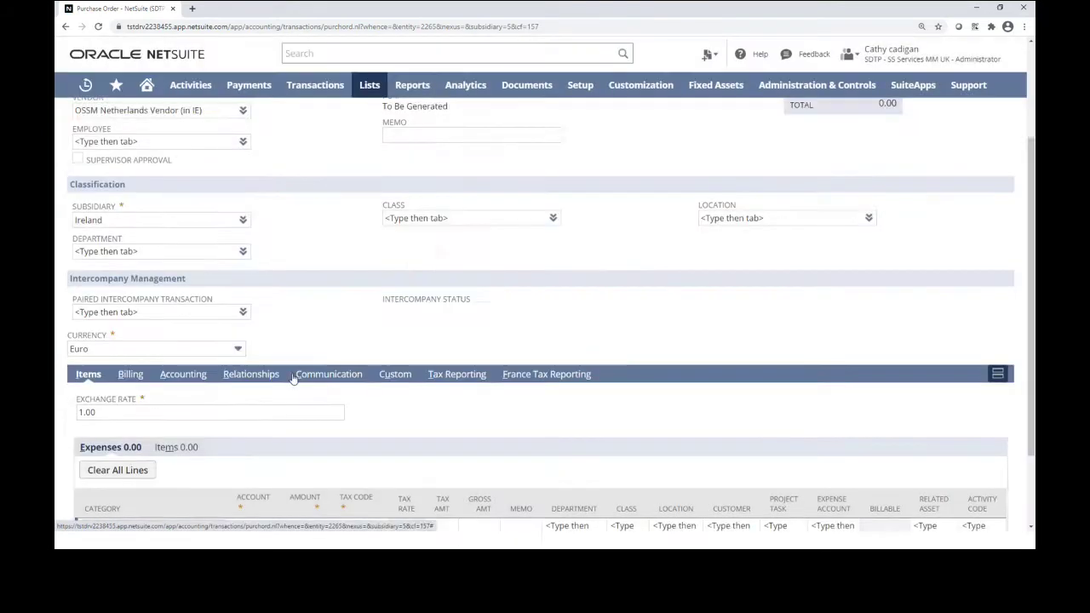
{"action": "scroll", "coordinate": [255, 332], "scroll_direction": "down", "scroll_amount": 1}
{"action": "left_click", "coordinate": [173, 345]}
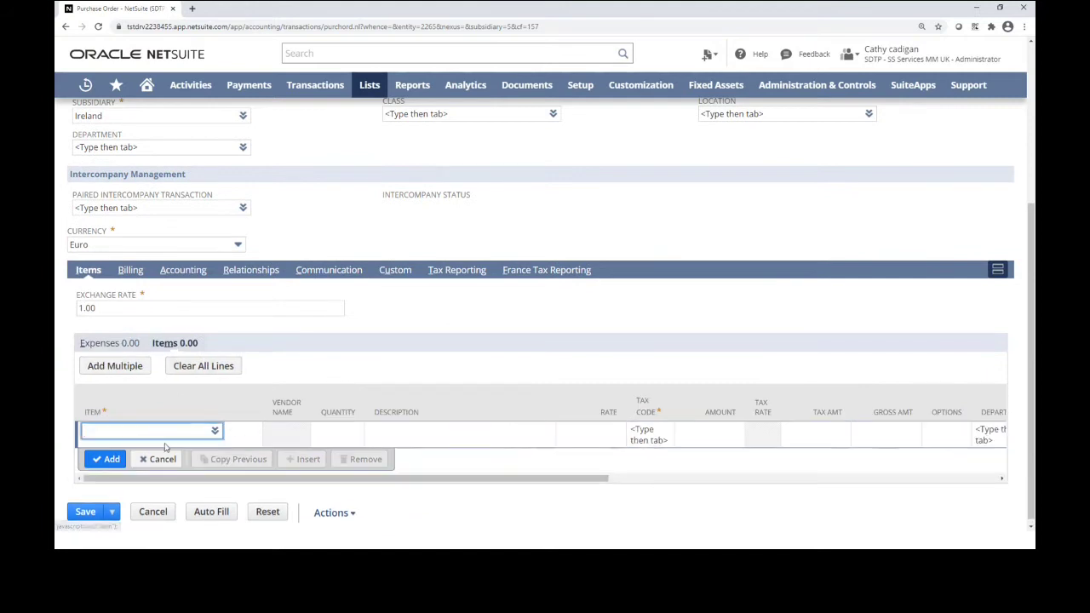
{"action": "type", "text": "br"}
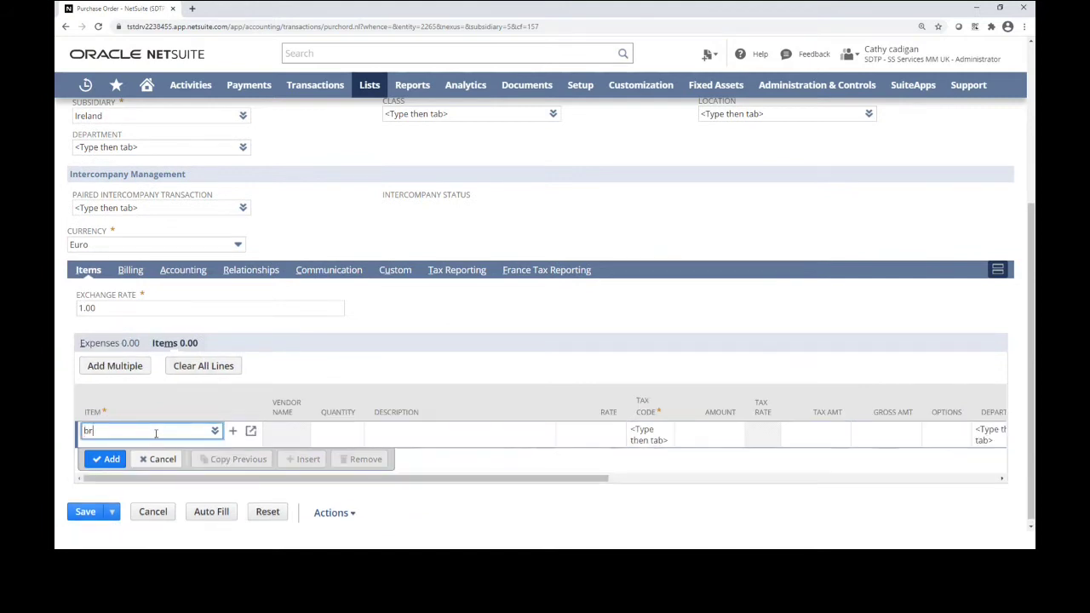
{"action": "type", "text": "ook"}
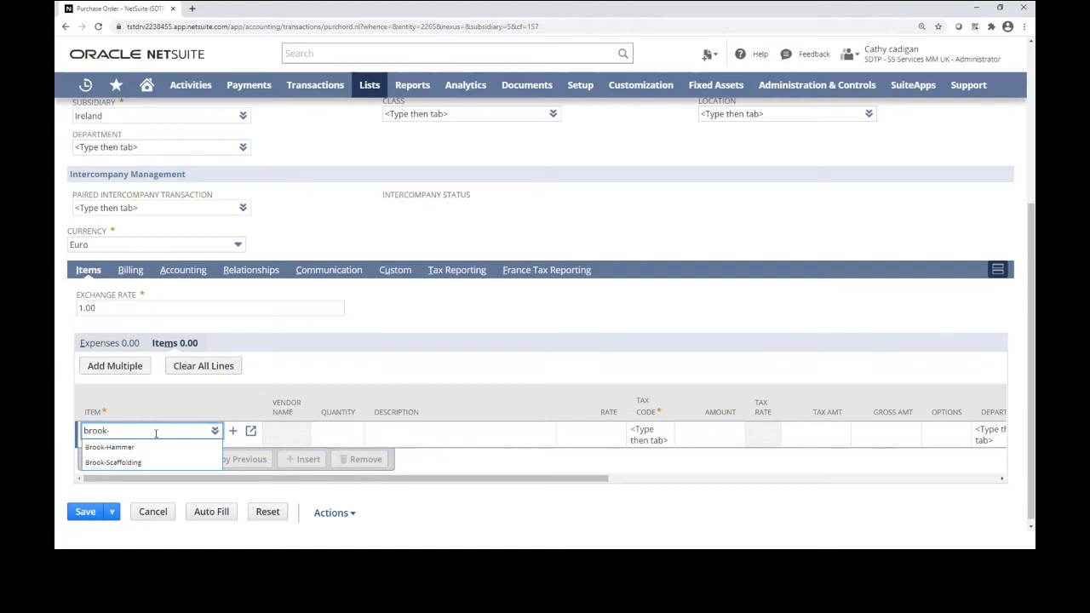
{"action": "type", "text": "-ham"}
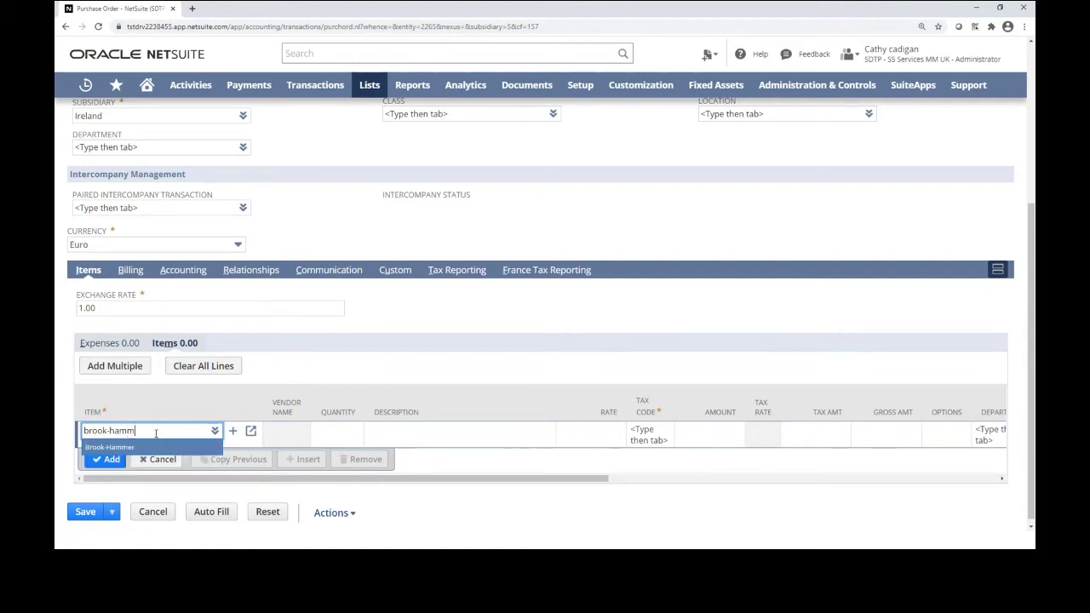
{"action": "type", "text": "m"}
{"action": "key", "text": "Tab"}
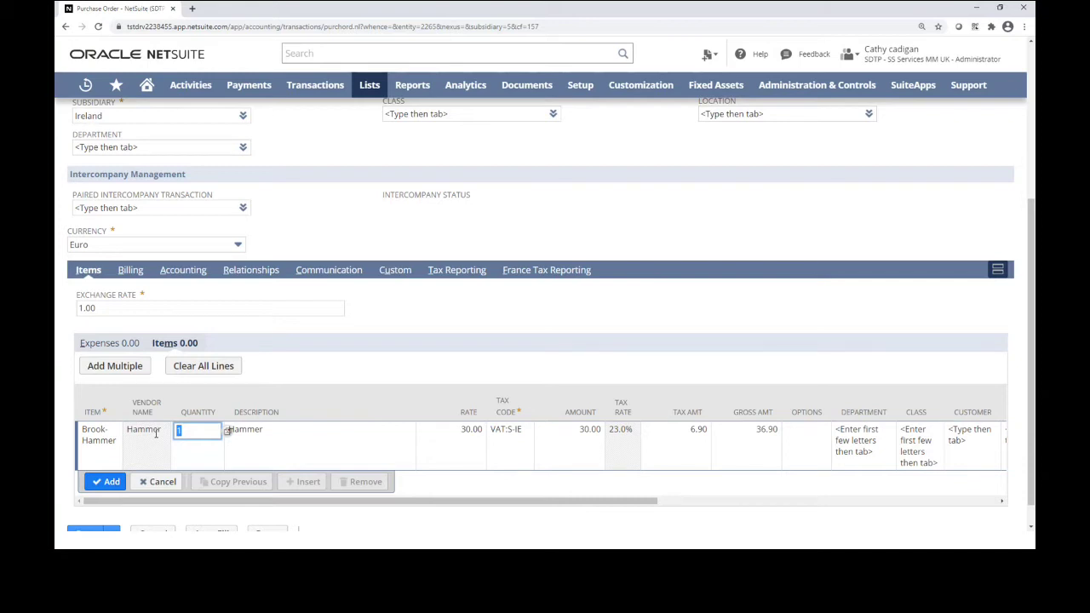
{"action": "type", "text": "20"}
{"action": "key", "text": "Tab"}
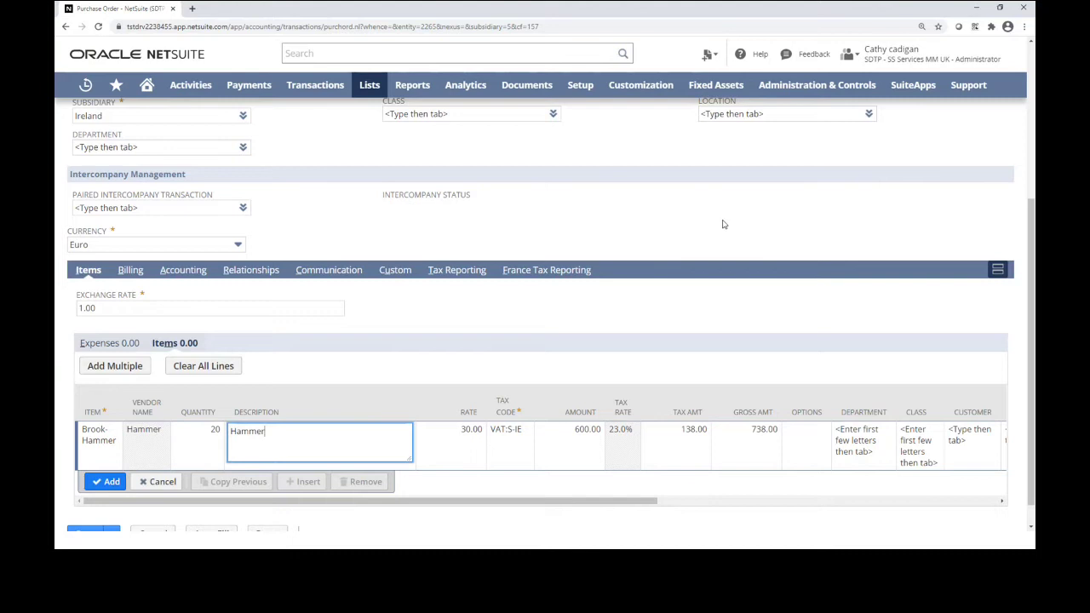
Step: Set the purchase order's location to Dublin and save the order
{"action": "left_click", "coordinate": [743, 114]}
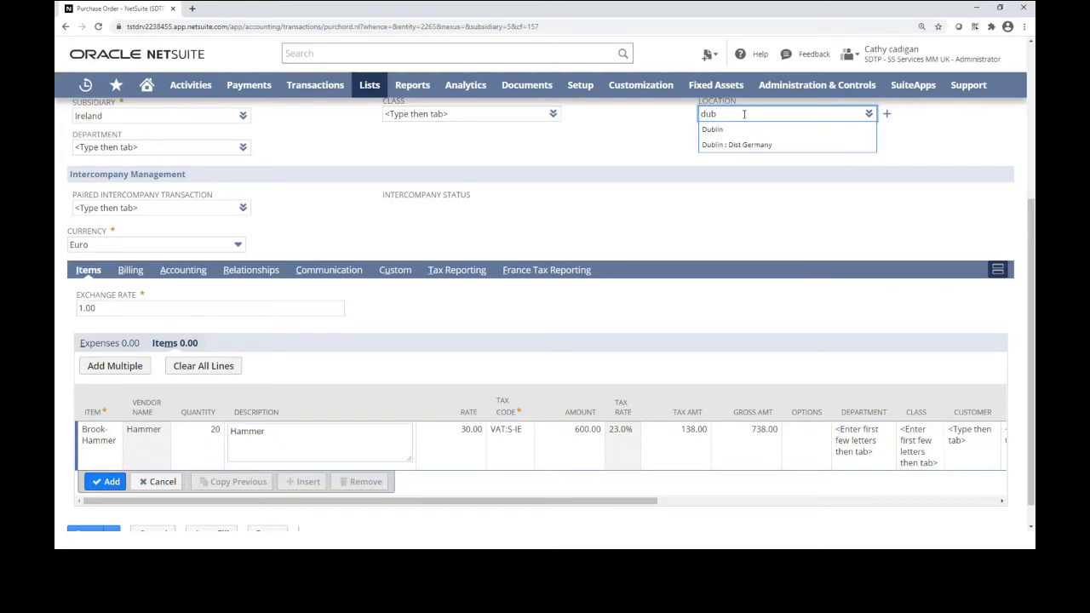
{"action": "type", "text": "dub"}
{"action": "key", "text": "Down"}
{"action": "key", "text": "Return"}
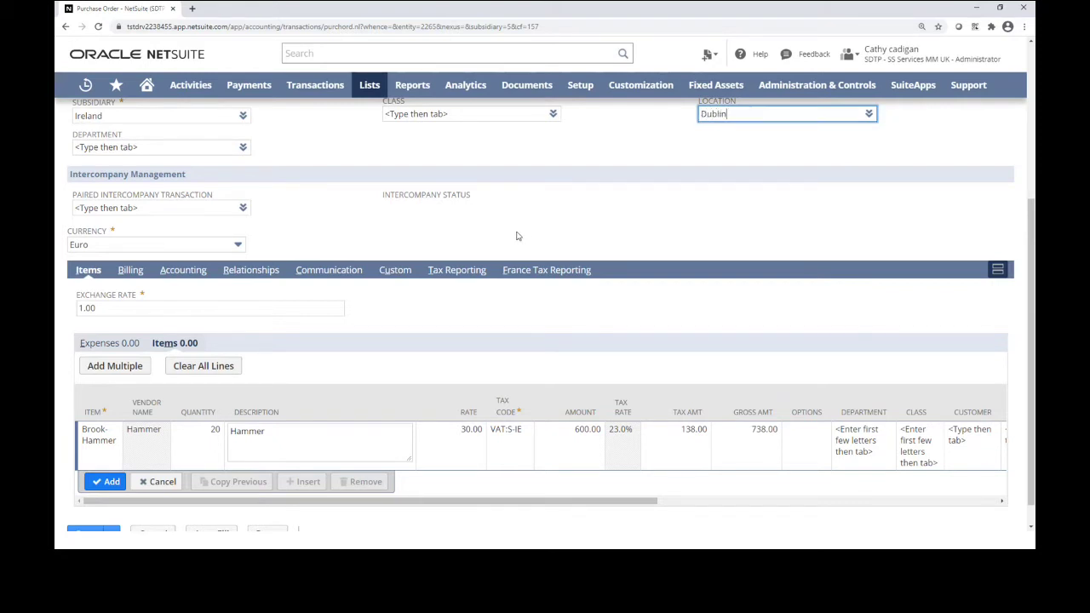
{"action": "scroll", "coordinate": [507, 243], "scroll_direction": "down", "scroll_amount": 1}
{"action": "mouse_move", "coordinate": [110, 509]}
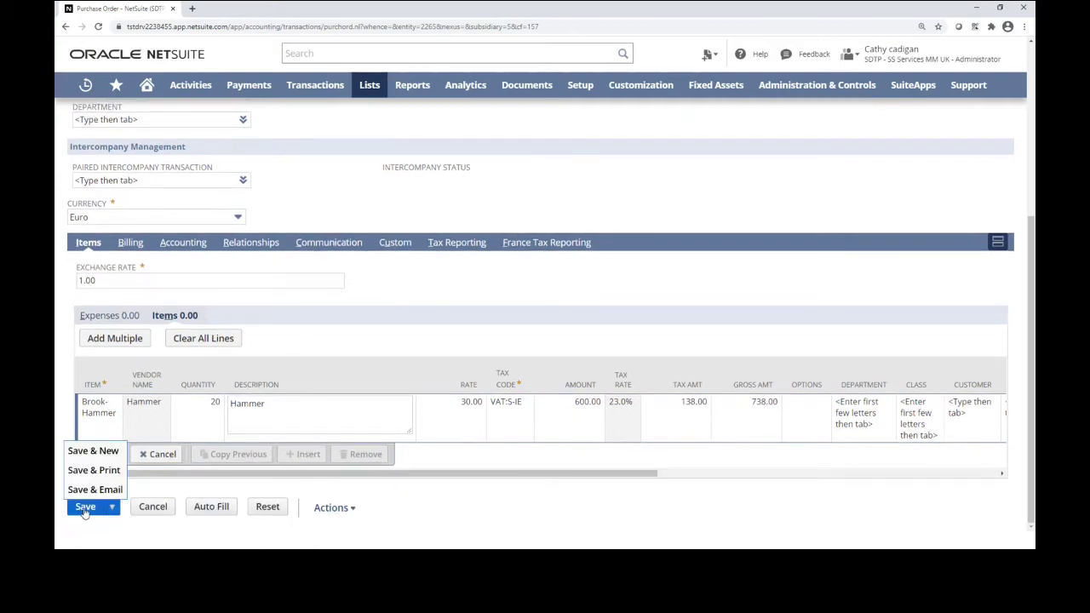
{"action": "left_click", "coordinate": [85, 511]}
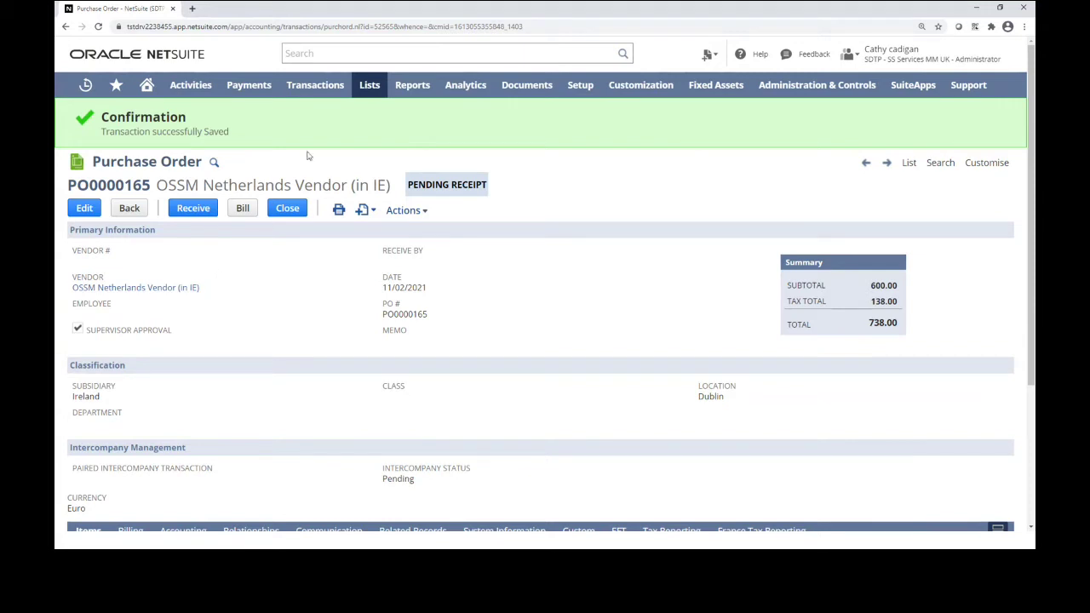
Step: Open Manage Intercompany Sales Orders and set the customer to OSSM Ireland (in NL)
{"action": "mouse_move", "coordinate": [324, 95]}
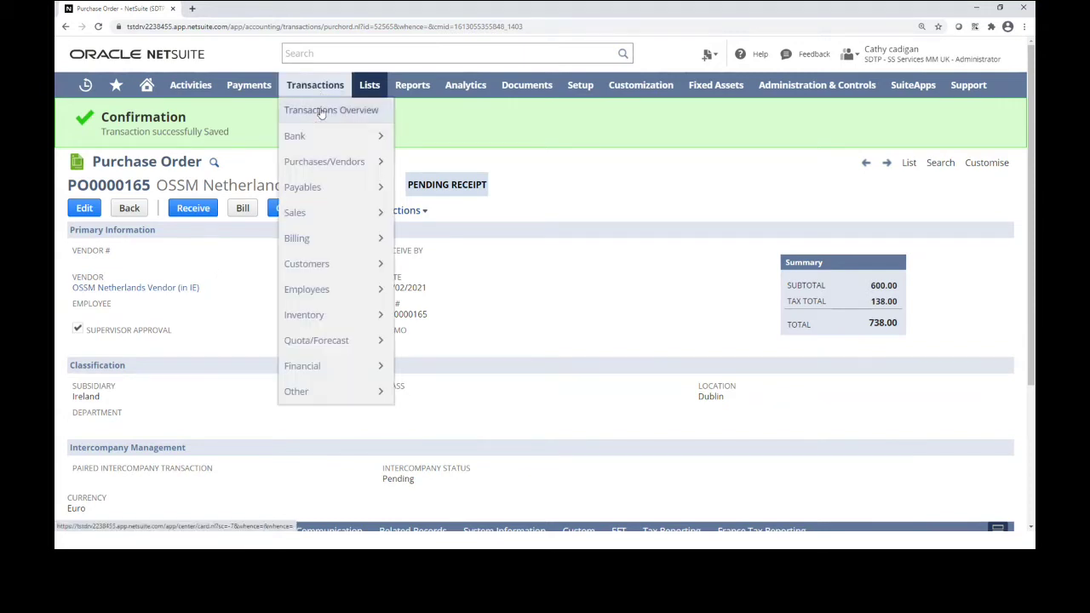
{"action": "mouse_move", "coordinate": [371, 215]}
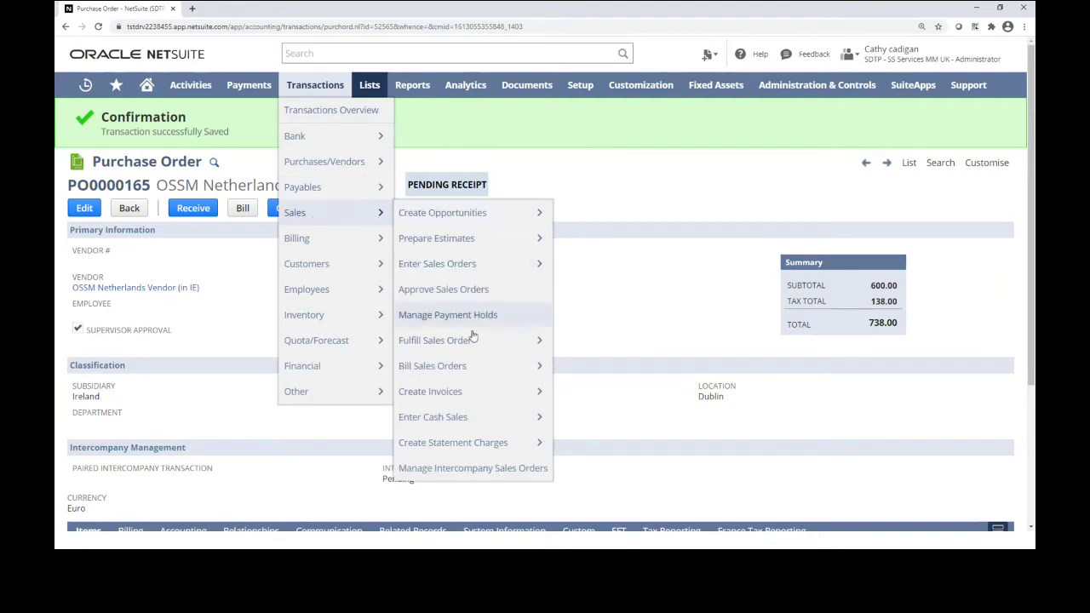
{"action": "left_click", "coordinate": [451, 470]}
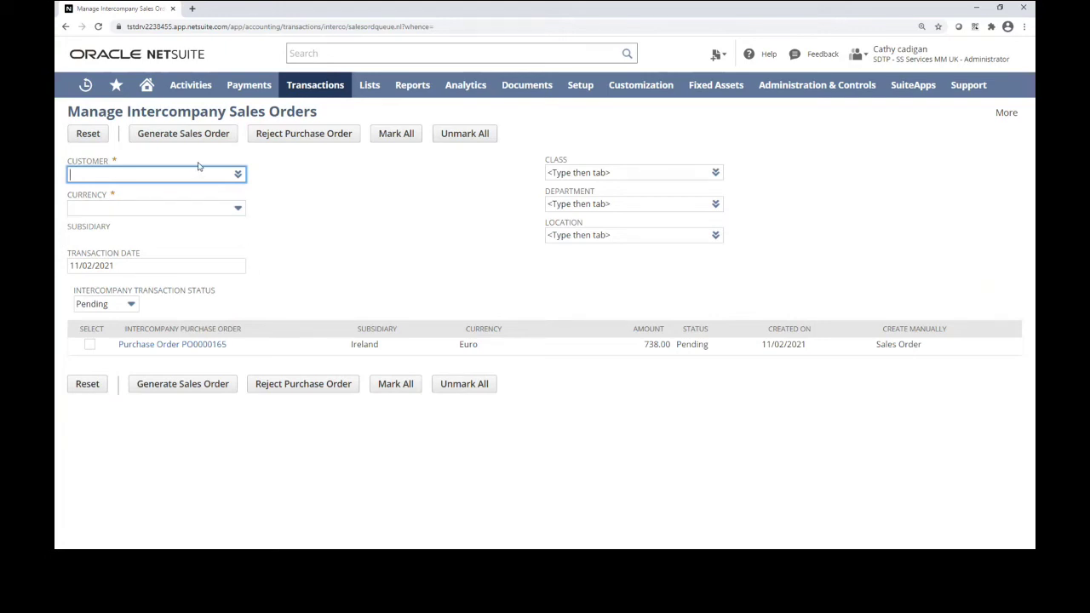
{"action": "type", "text": "ossm irel"}
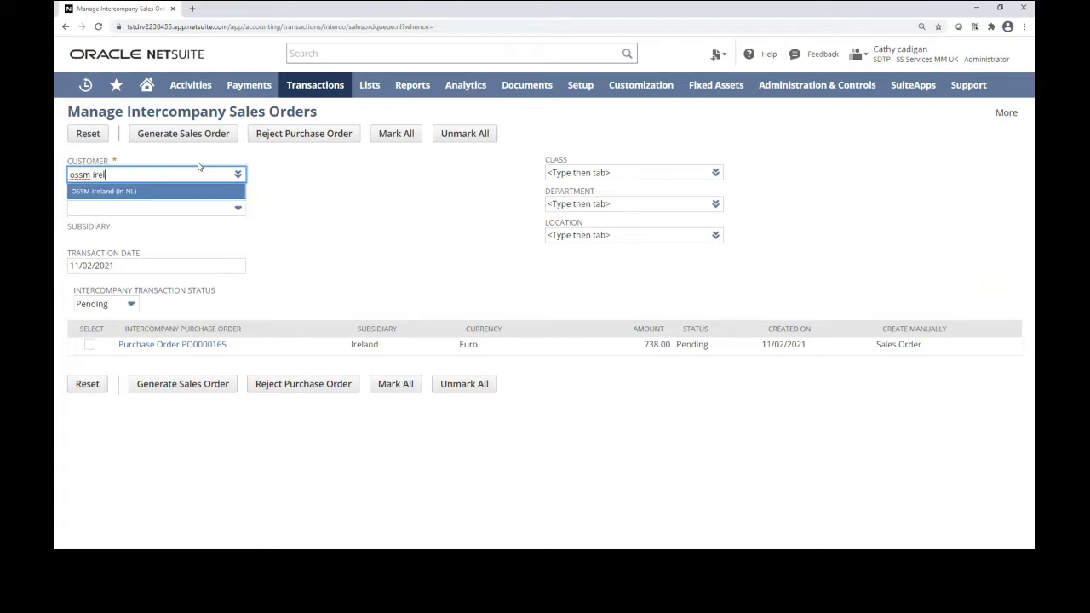
{"action": "left_click", "coordinate": [158, 195]}
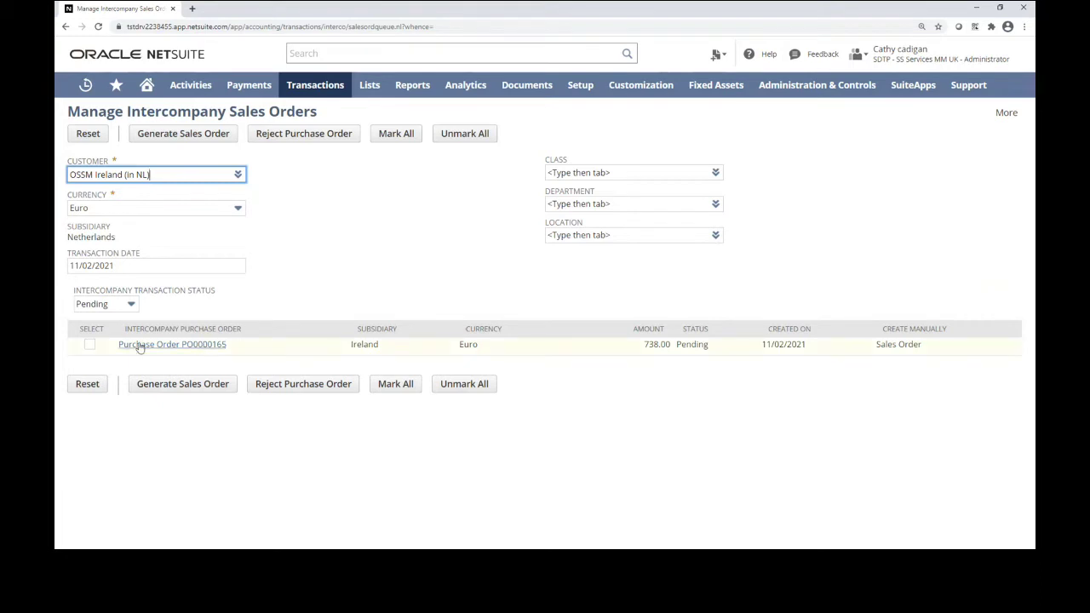
Step: Generate a sales order from the pending Ireland purchase order and refresh the processing status until it completes
{"action": "left_click", "coordinate": [89, 346]}
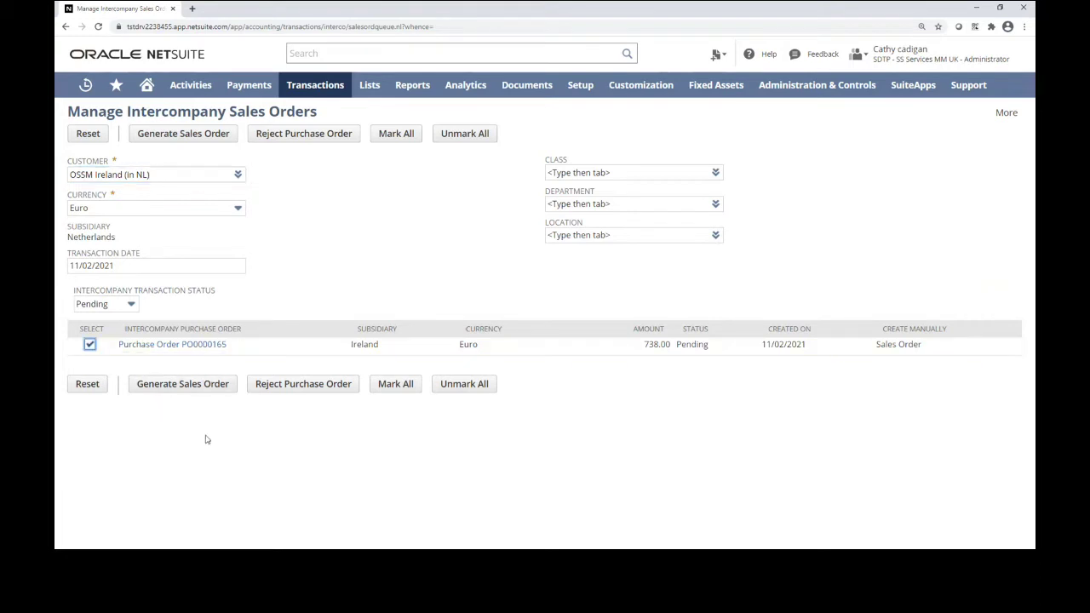
{"action": "left_click", "coordinate": [185, 384]}
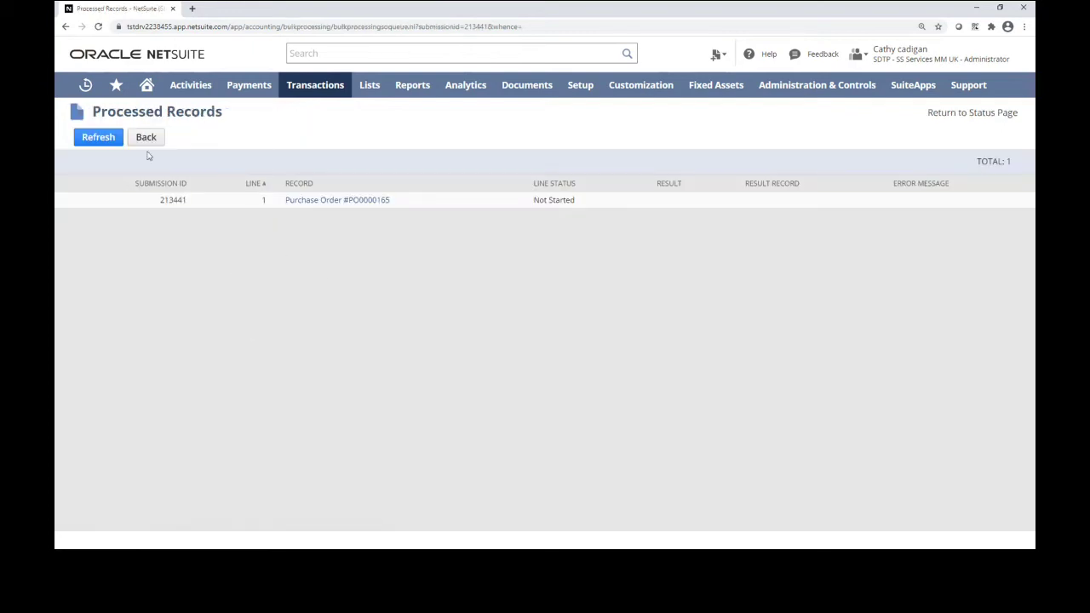
{"action": "left_click", "coordinate": [97, 140]}
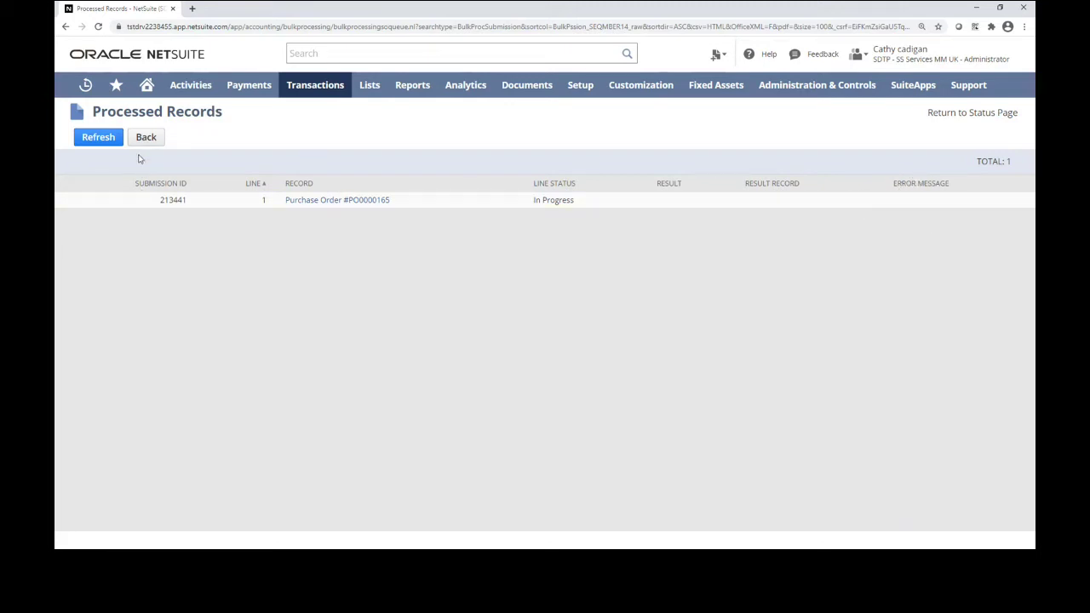
{"action": "left_click", "coordinate": [98, 140]}
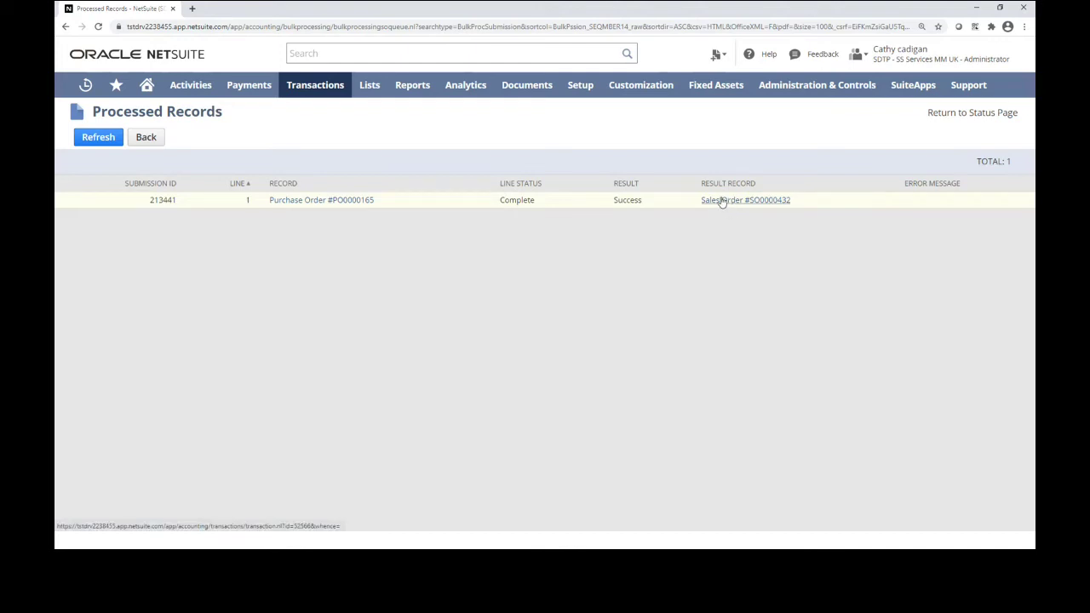
Step: Open the generated sales order, review its intercompany and item details, and open the paired purchase order in a separate browser tab
{"action": "mouse_move", "coordinate": [720, 205]}
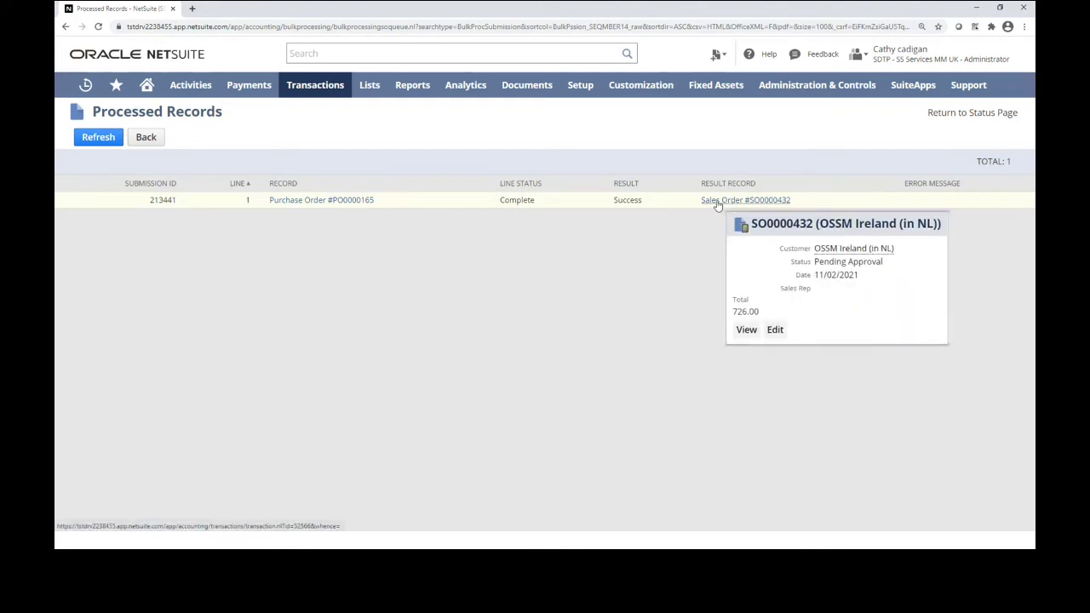
{"action": "left_click", "coordinate": [719, 202]}
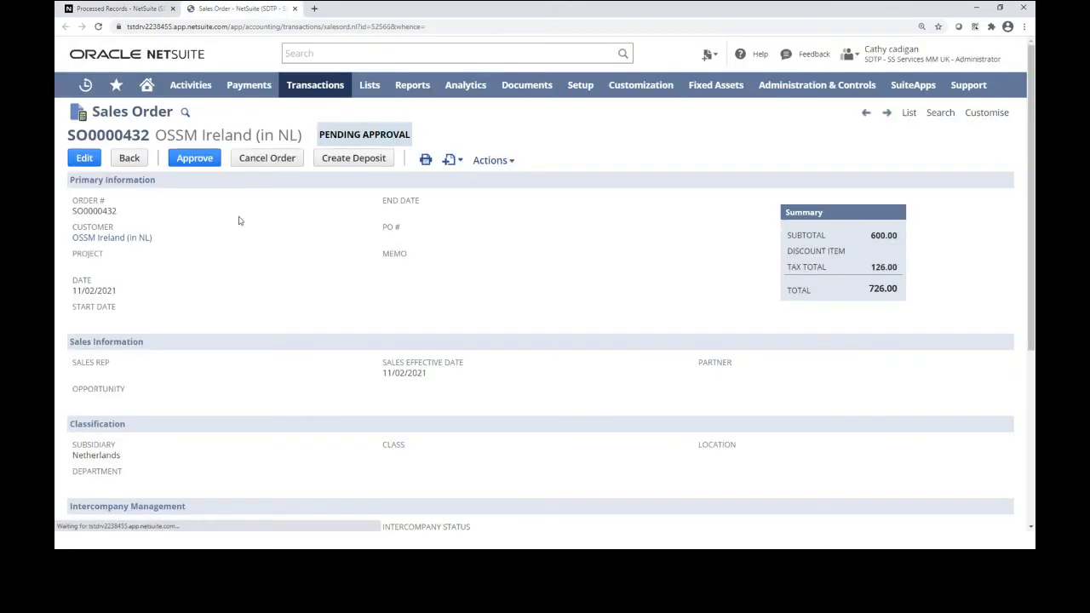
{"action": "scroll", "coordinate": [256, 319], "scroll_direction": "down", "scroll_amount": 2}
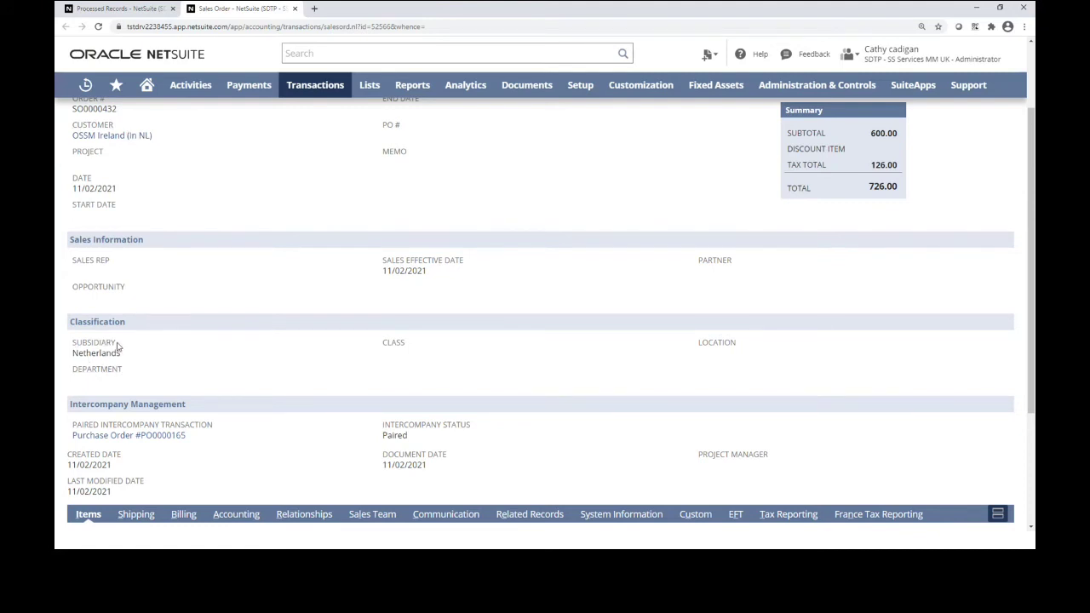
{"action": "scroll", "coordinate": [256, 346], "scroll_direction": "down", "scroll_amount": 3}
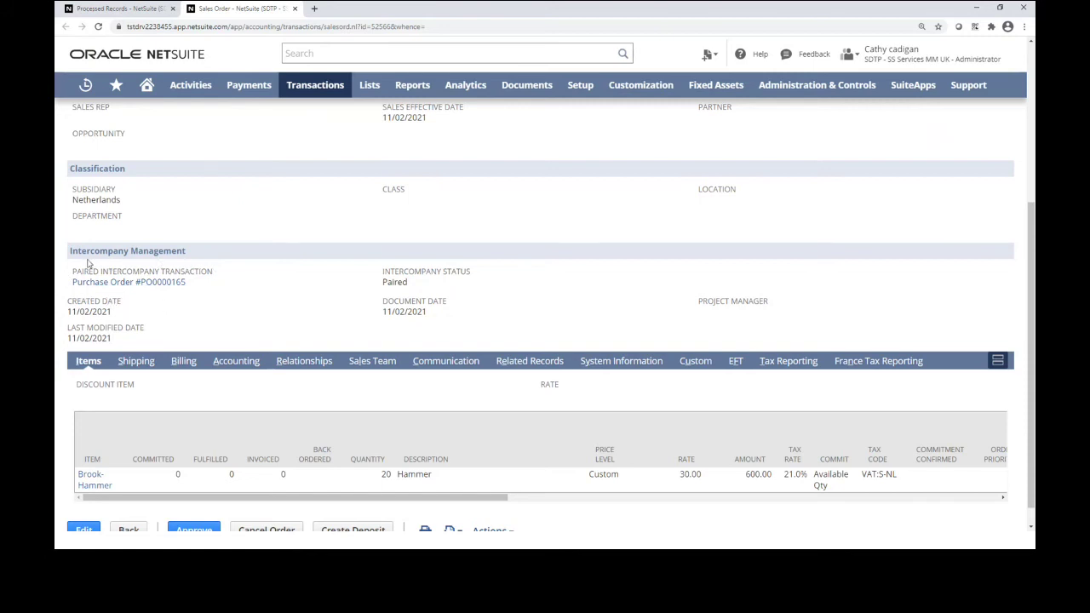
{"action": "left_click", "coordinate": [148, 284], "text": "ctrl"}
{"action": "left_click", "coordinate": [349, 11]}
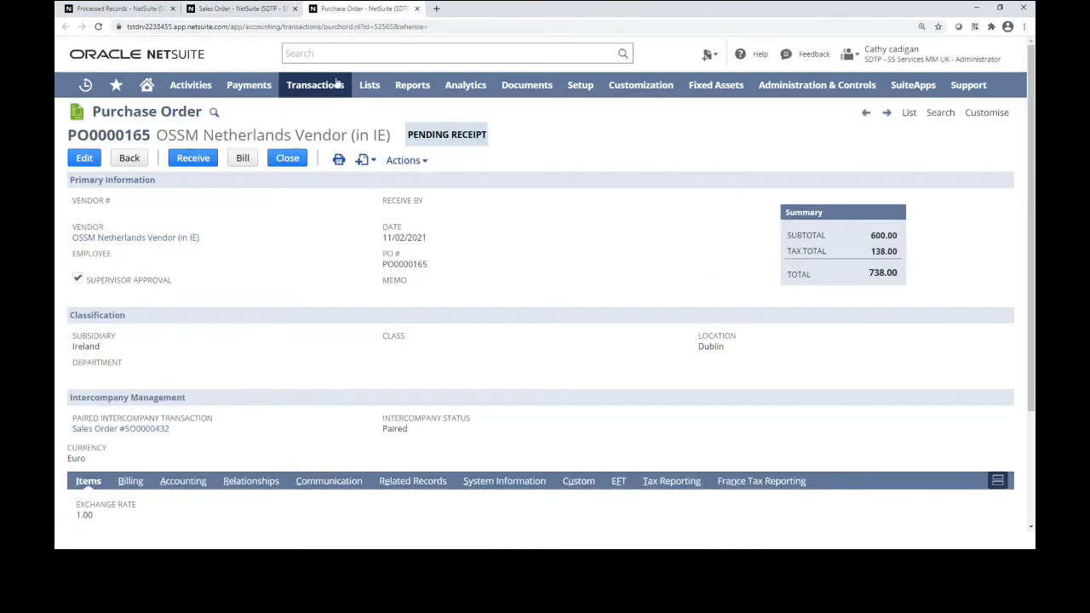
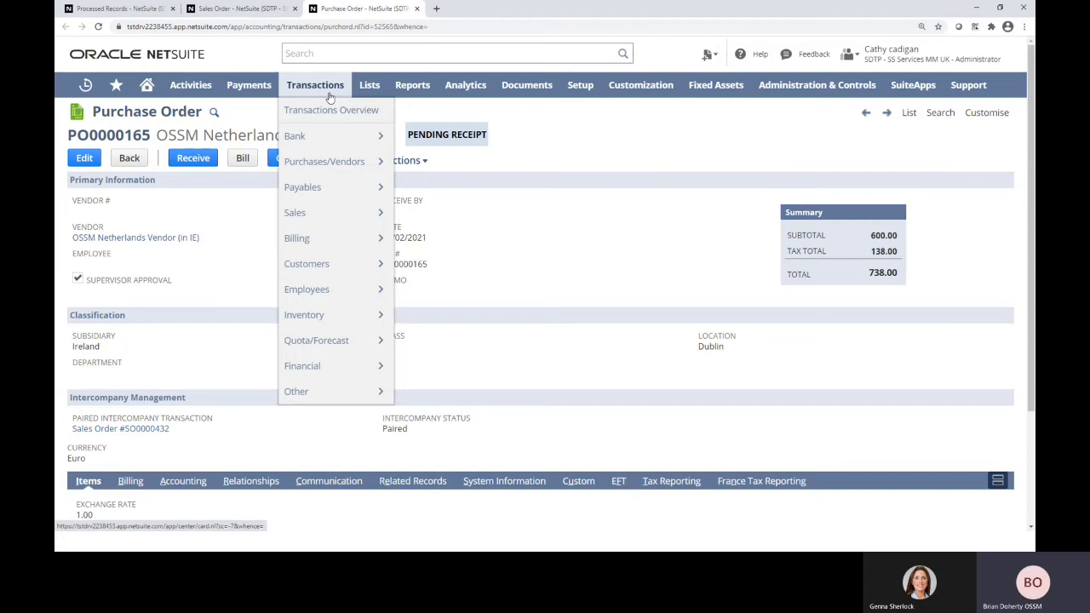
Step: Create a new advanced intercompany journal entry and set its subsidiary to Parent Company : Ireland
{"action": "mouse_move", "coordinate": [336, 372]}
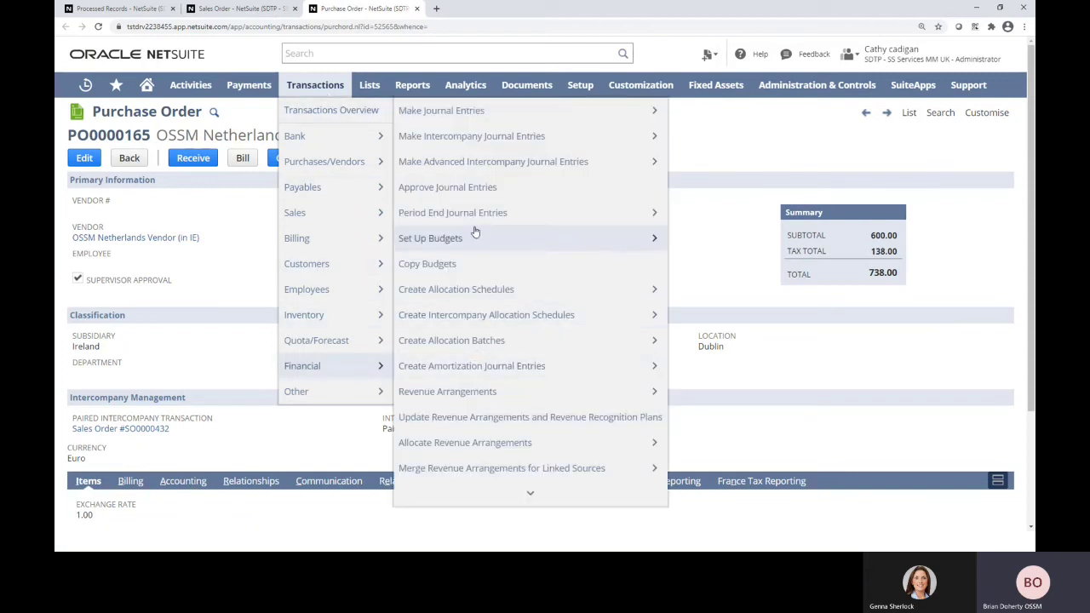
{"action": "mouse_move", "coordinate": [452, 173]}
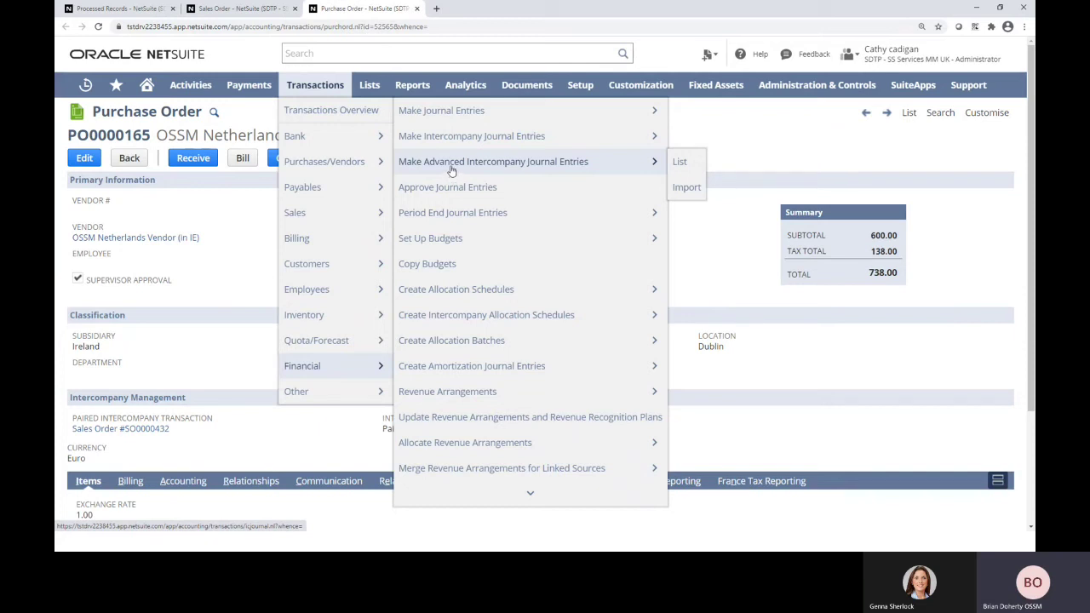
{"action": "left_click", "coordinate": [452, 171]}
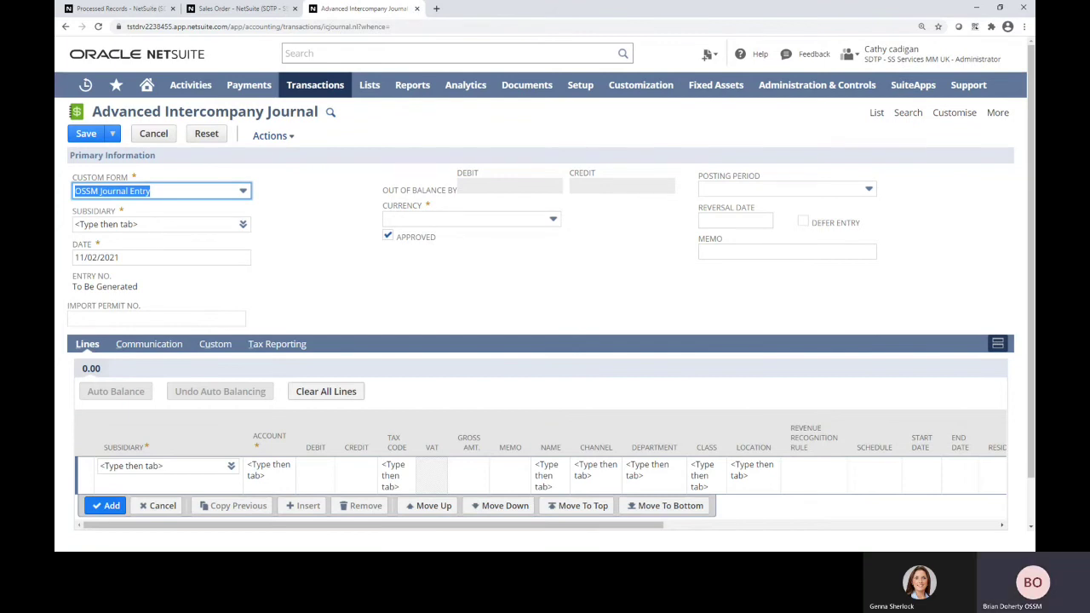
{"action": "left_click", "coordinate": [150, 226]}
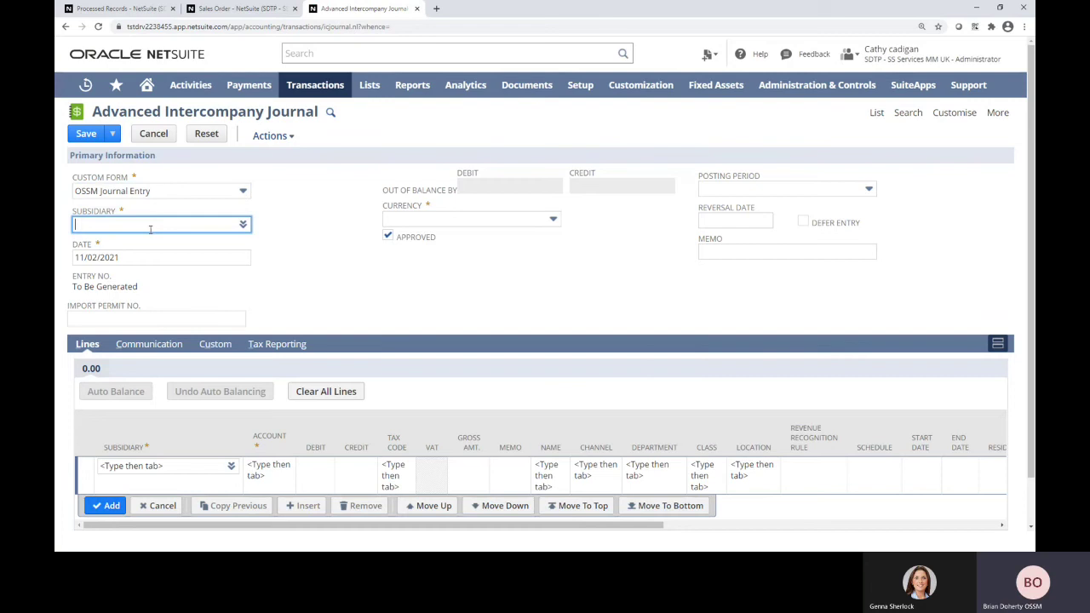
{"action": "type", "text": "ireland"}
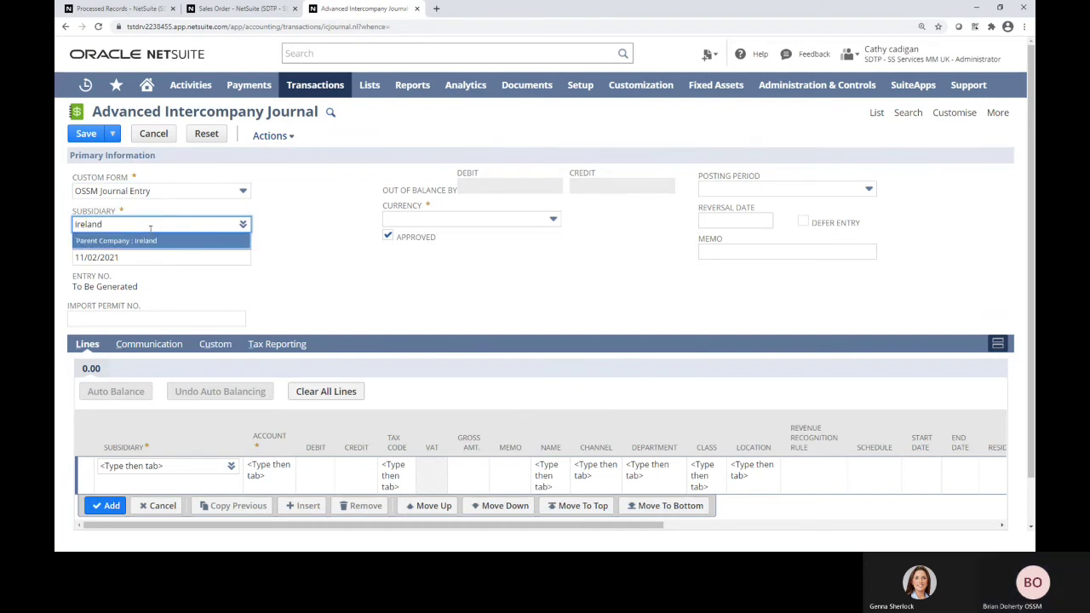
{"action": "key", "text": "Return"}
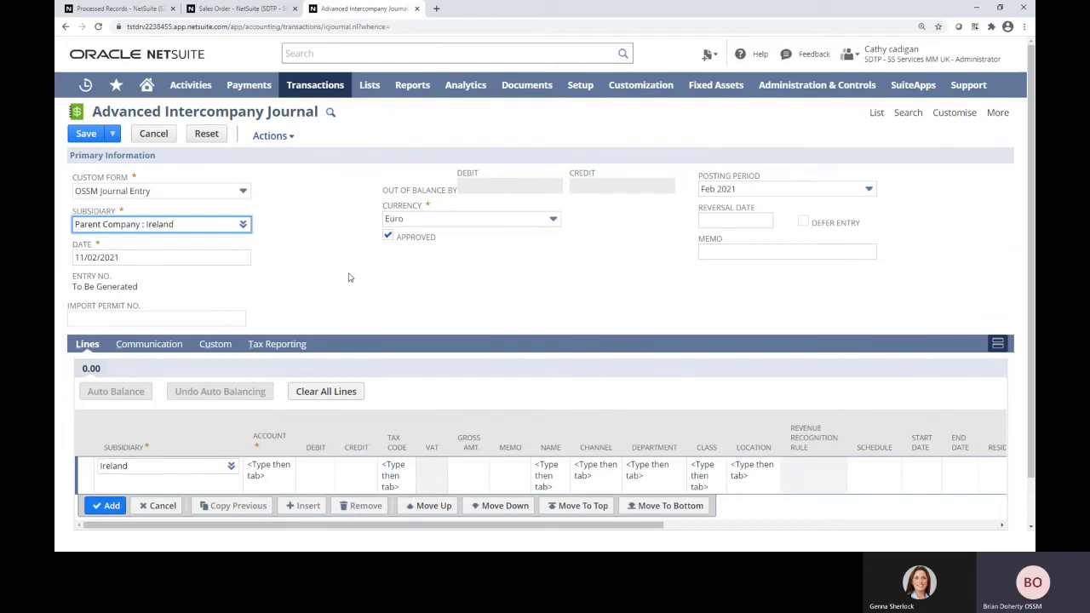
Step: Add an Ireland journal line crediting 12,000 to 11020 Accounts Receivable : Intercompany Receivable
{"action": "scroll", "coordinate": [345, 280], "scroll_direction": "down", "scroll_amount": 1}
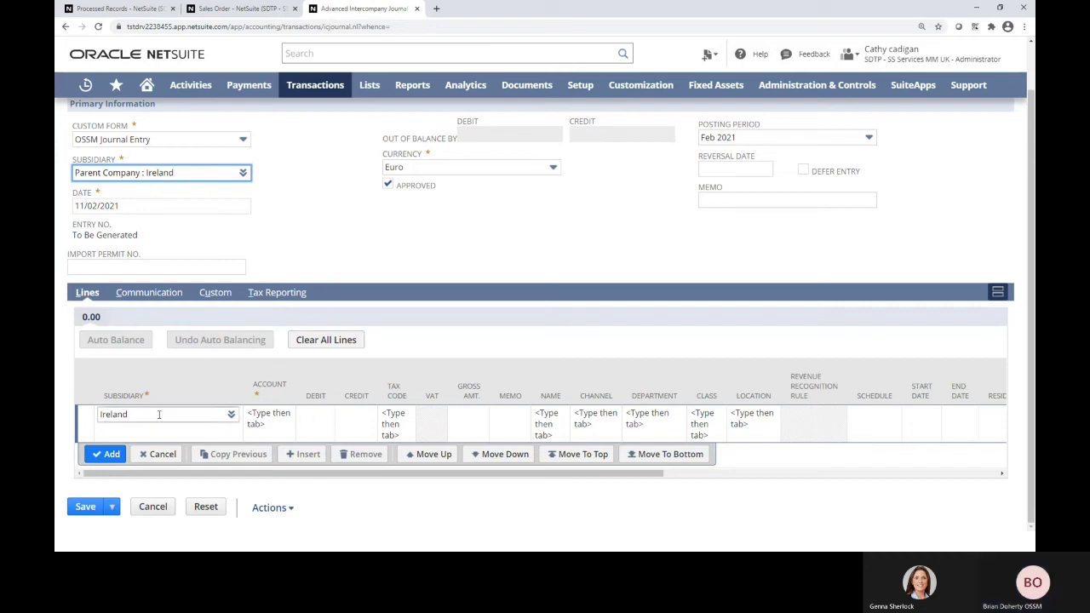
{"action": "left_click", "coordinate": [253, 419]}
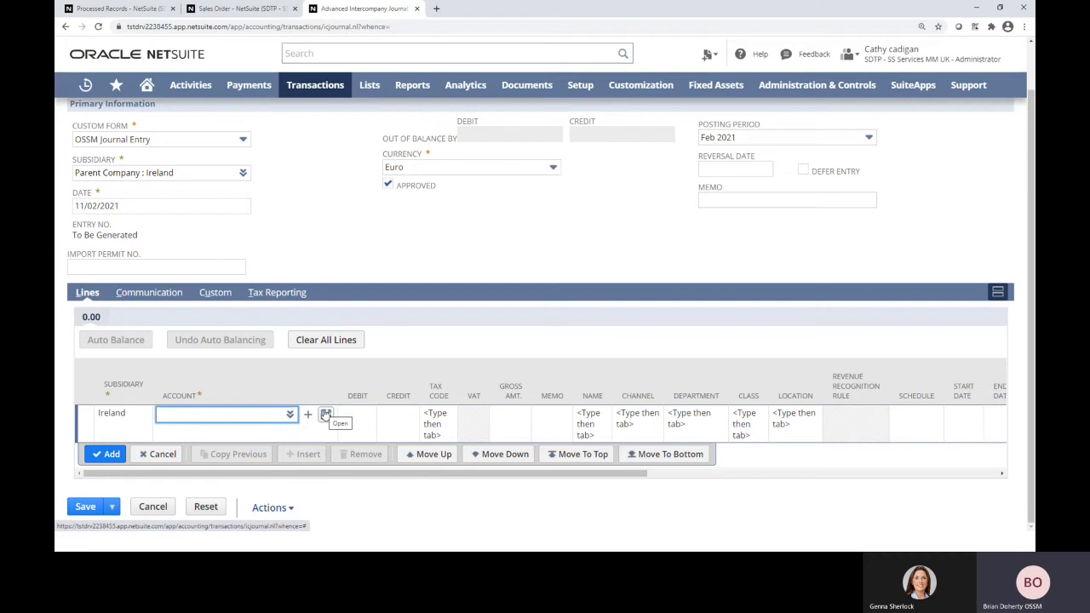
{"action": "type", "text": "11020"}
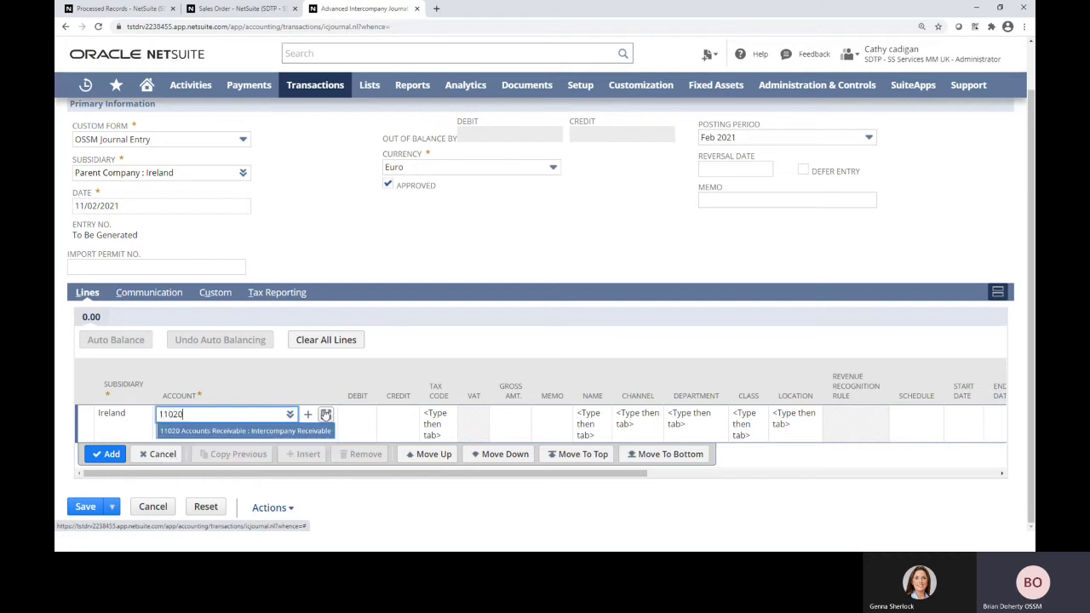
{"action": "key", "text": "Tab"}
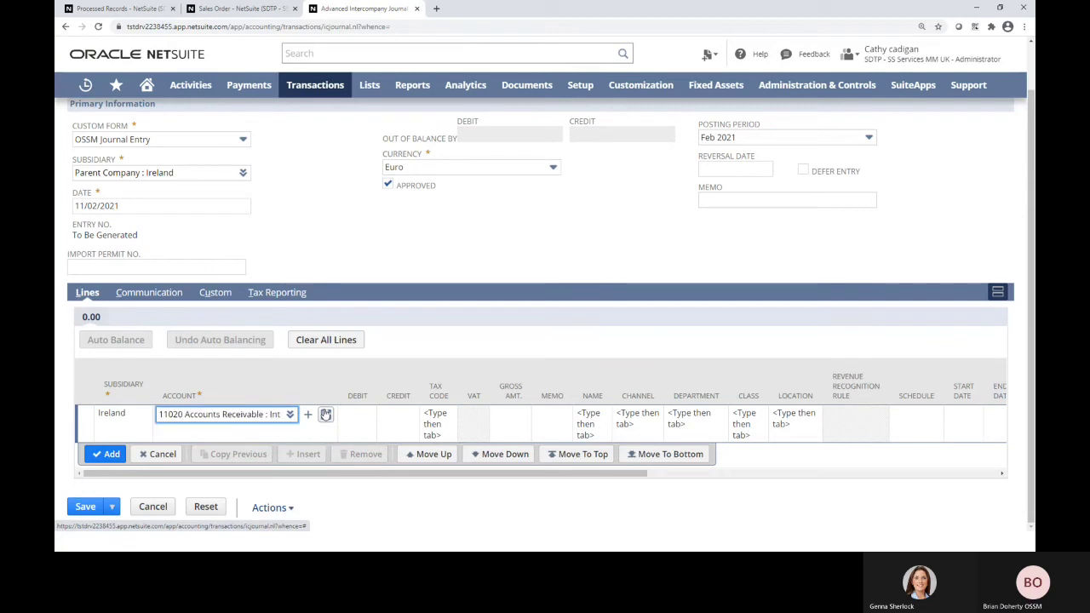
{"action": "key", "text": "Tab"}
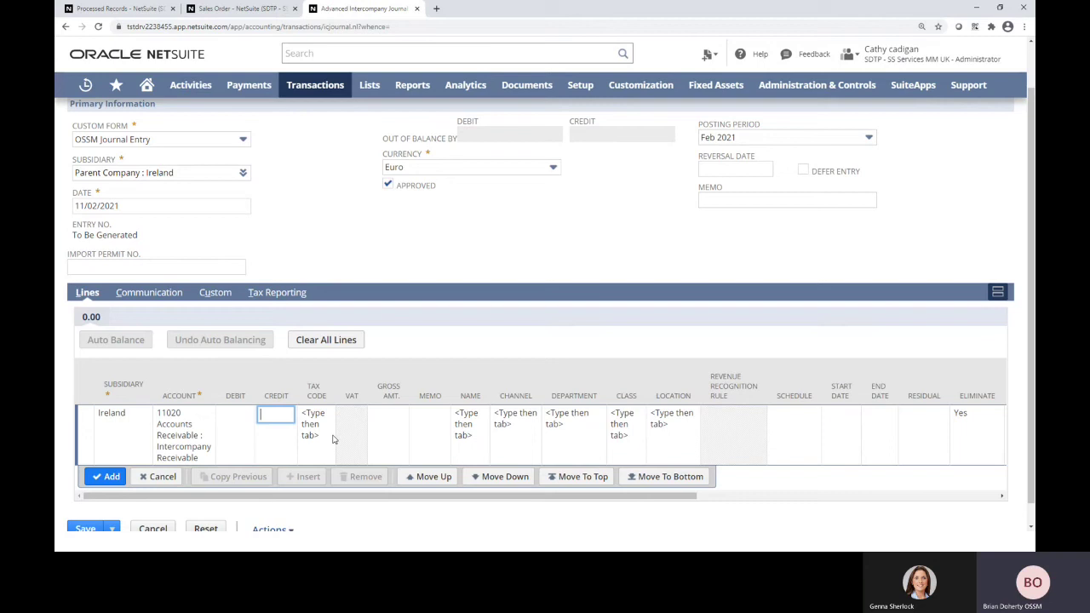
{"action": "type", "text": "12000"}
{"action": "key", "text": "Return"}
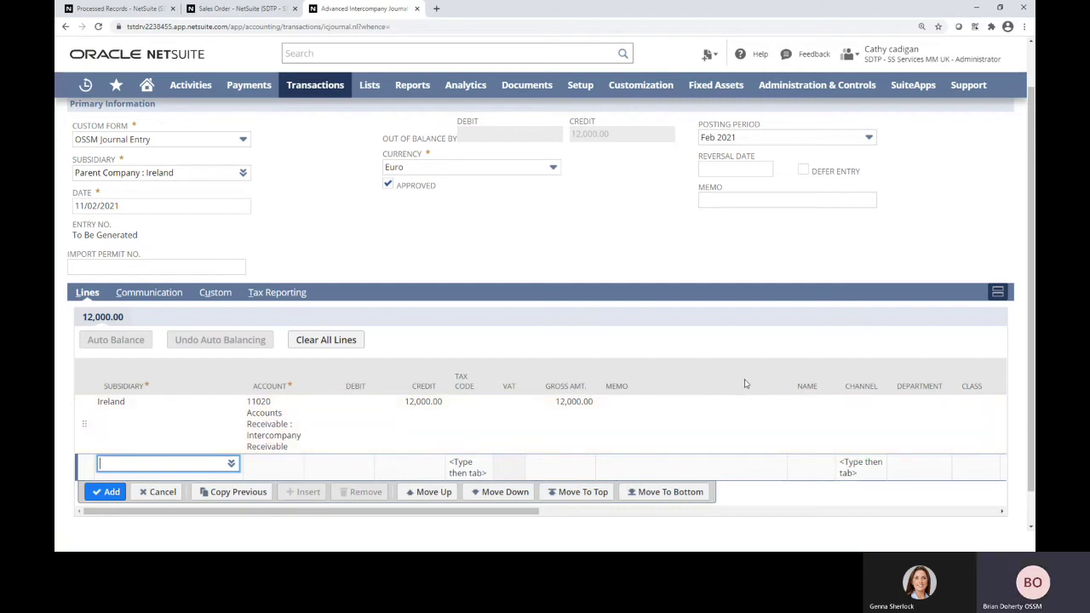
Step: Set the name on the intercompany receivable line to Netherlands Subsidiary (IRE) Customer
{"action": "left_click", "coordinate": [807, 411]}
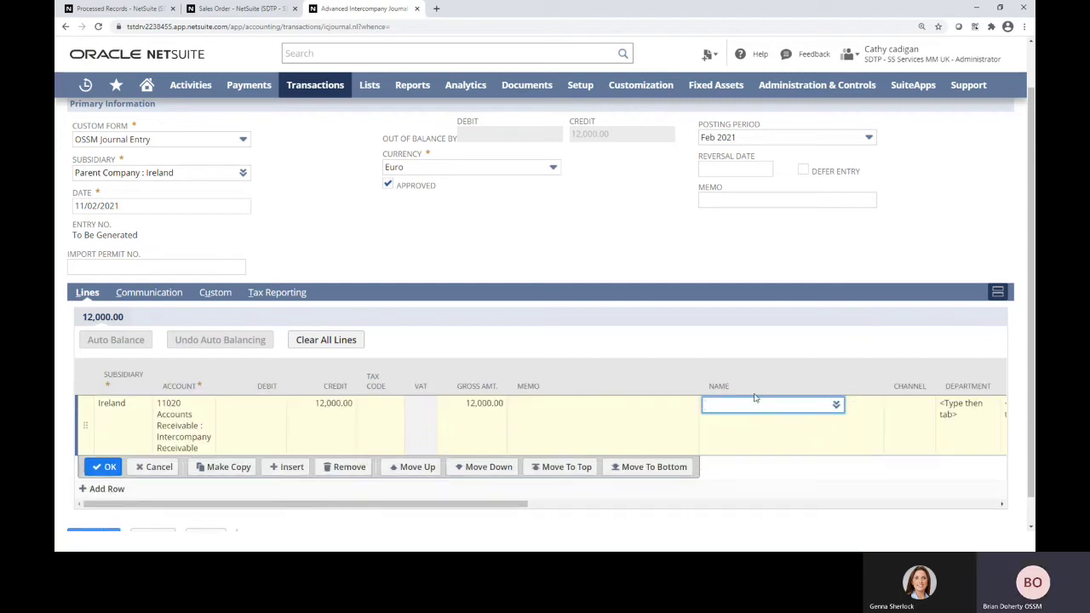
{"action": "type", "text": "netherlan"}
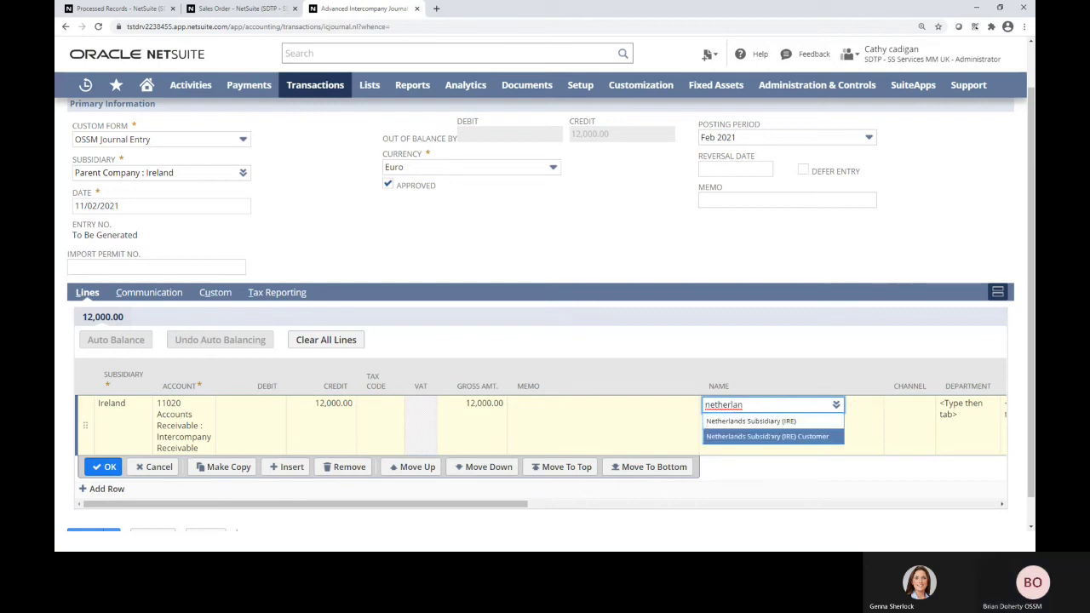
{"action": "left_click", "coordinate": [769, 438]}
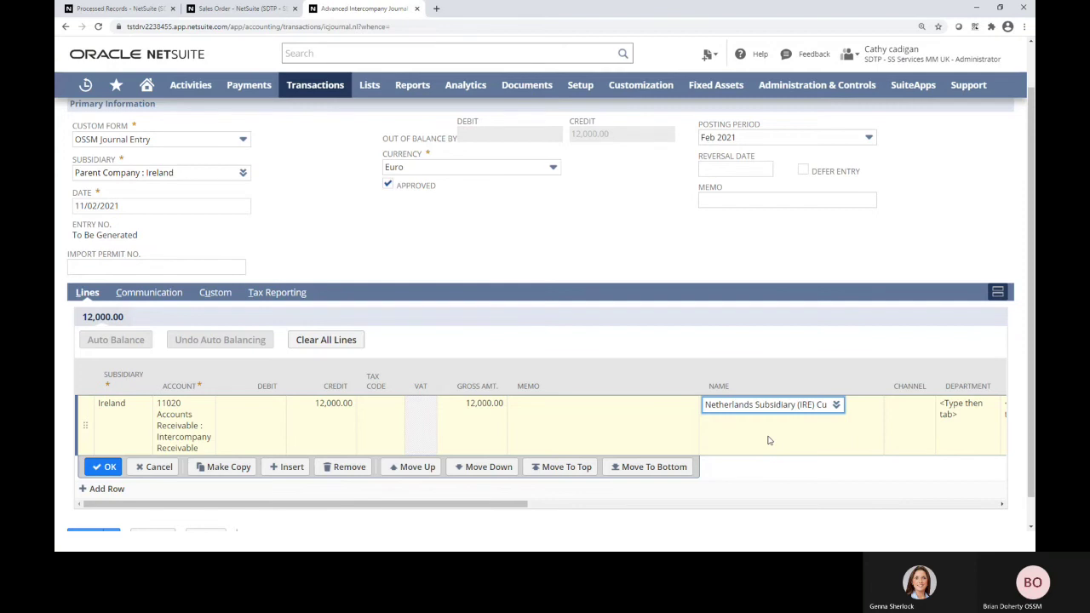
{"action": "key", "text": "Return"}
Step: Add a second line for Parent Company : Ireland, debiting 12,000 to 10040 Bank : Current Account - Ireland
{"action": "type", "text": "irel"}
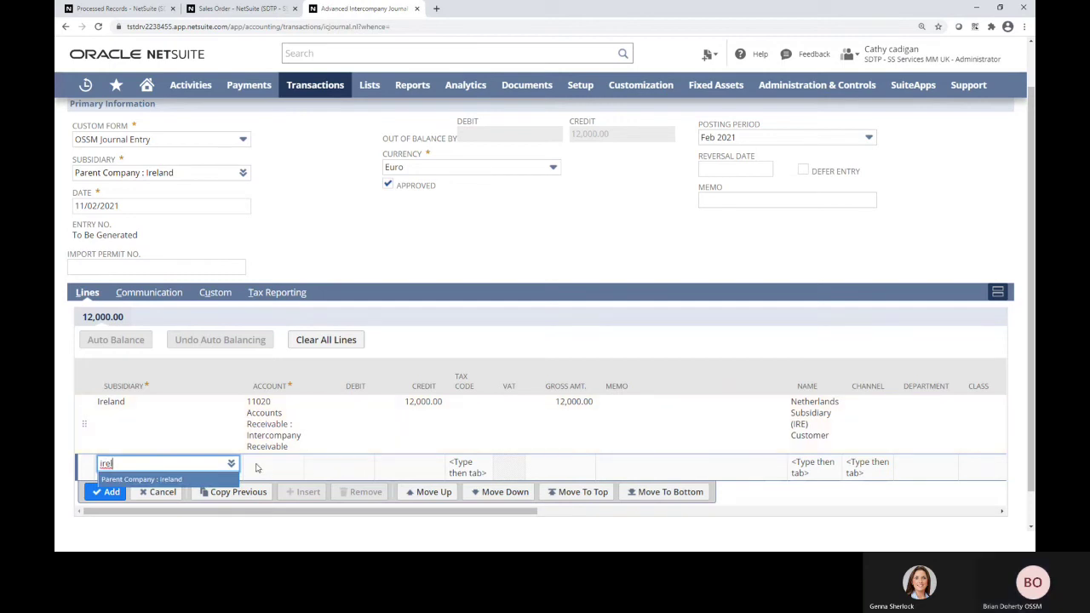
{"action": "left_click", "coordinate": [227, 478]}
{"action": "left_click", "coordinate": [274, 466]}
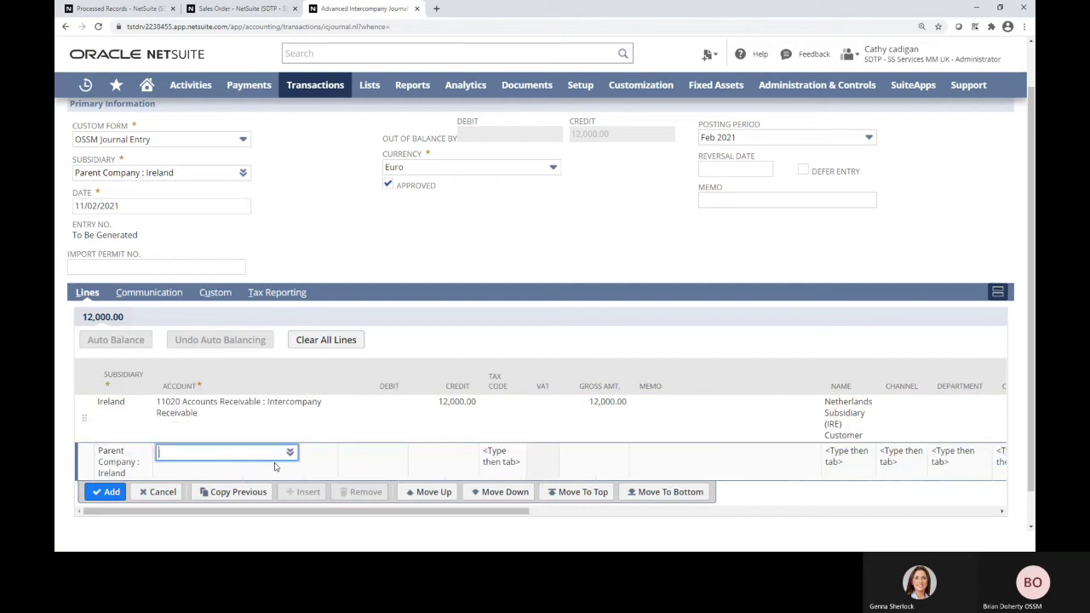
{"action": "type", "text": "10040"}
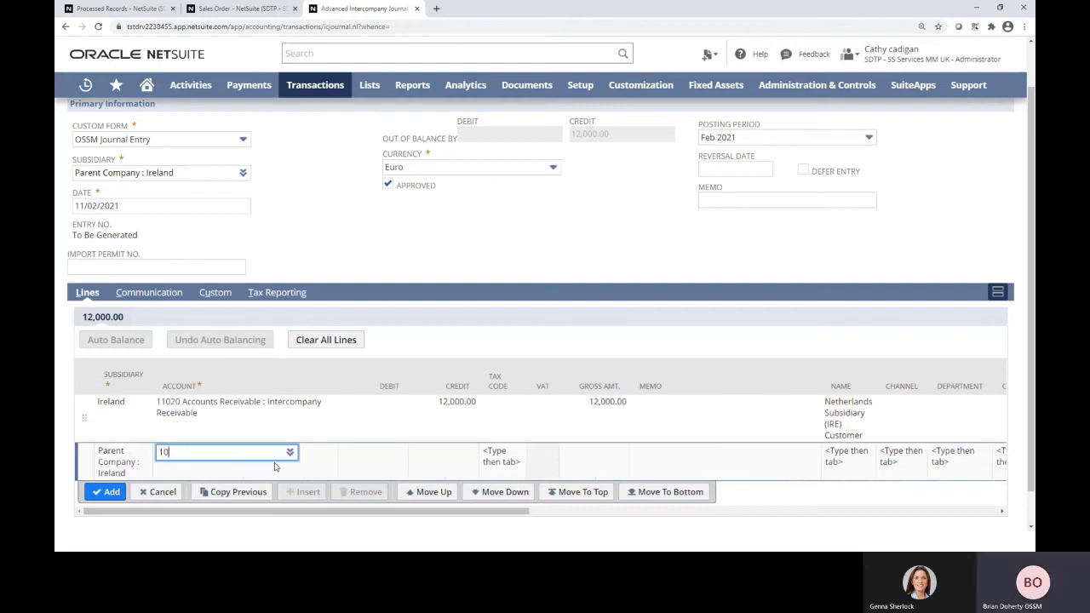
{"action": "left_click", "coordinate": [274, 466]}
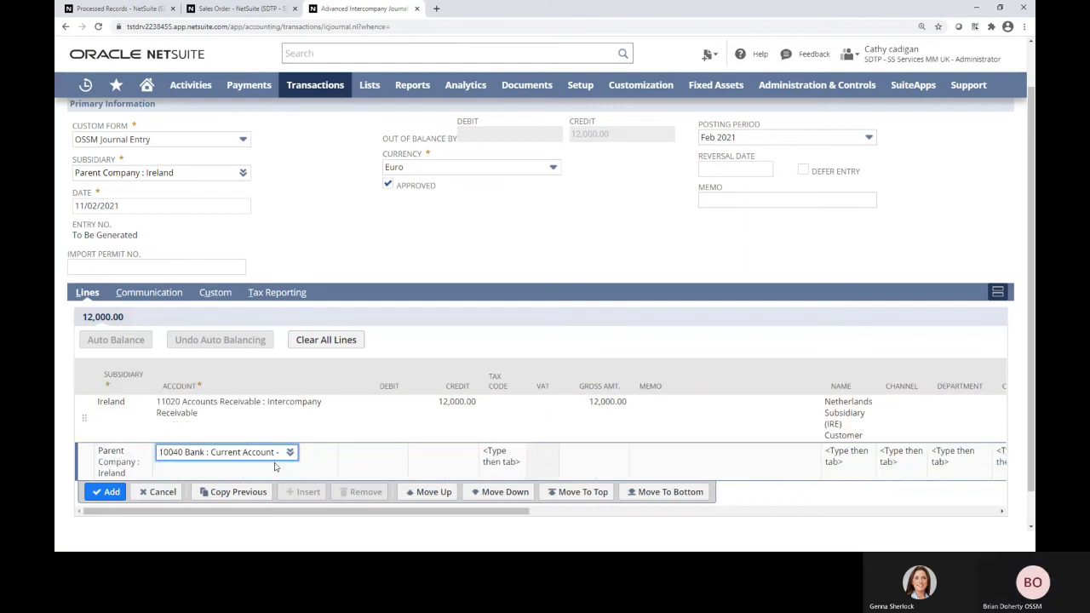
{"action": "key", "text": "Tab"}
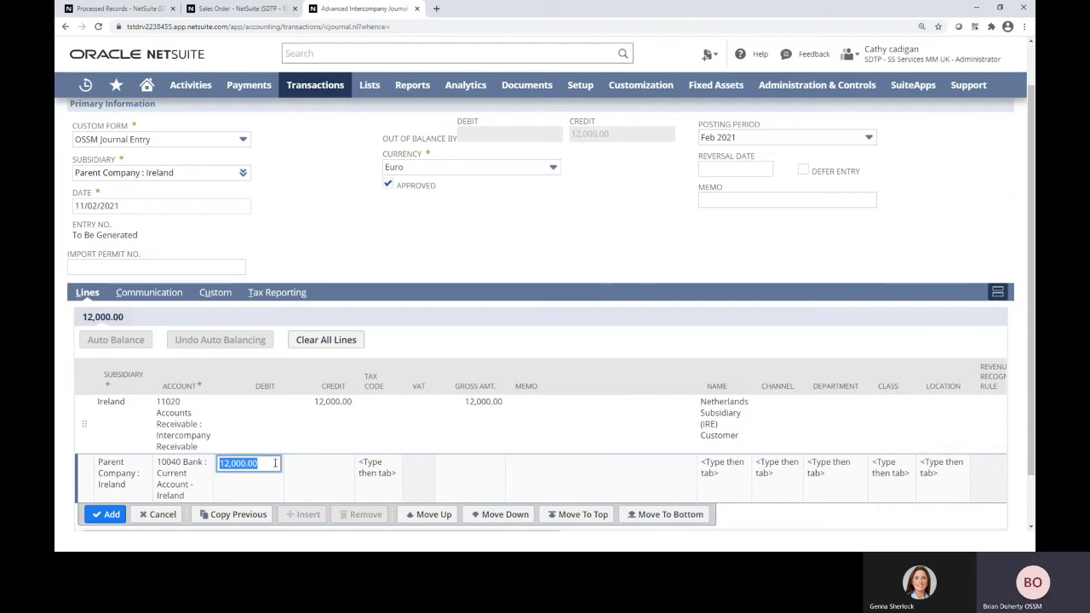
{"action": "key", "text": "Return"}
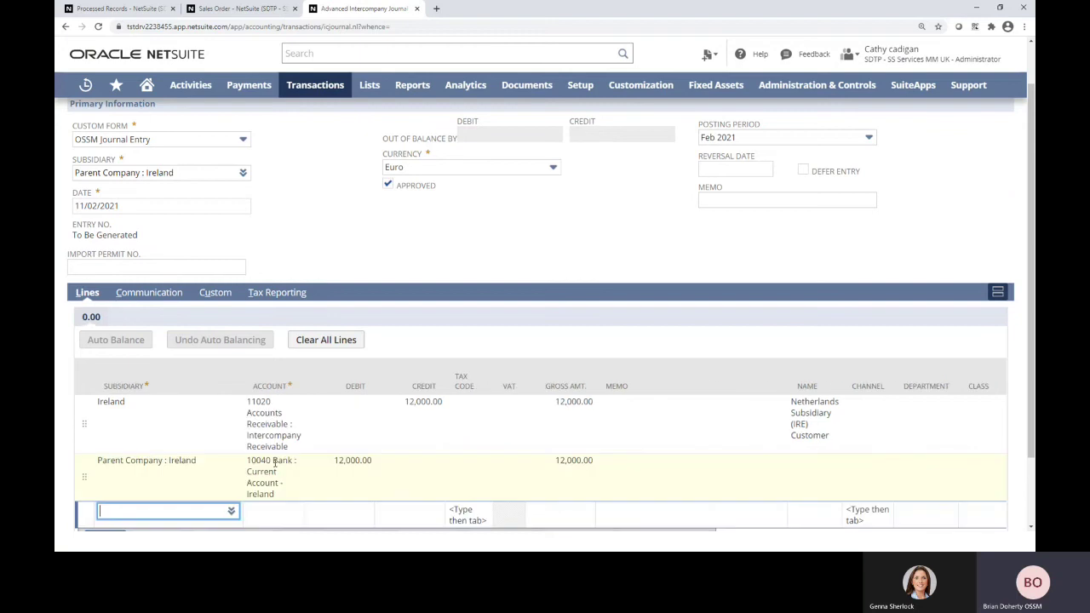
Step: Fill in a line for Parent Company : Netherlands with account 20015 Intercompany Payable and a debit of 12,000
{"action": "type", "text": "nether"}
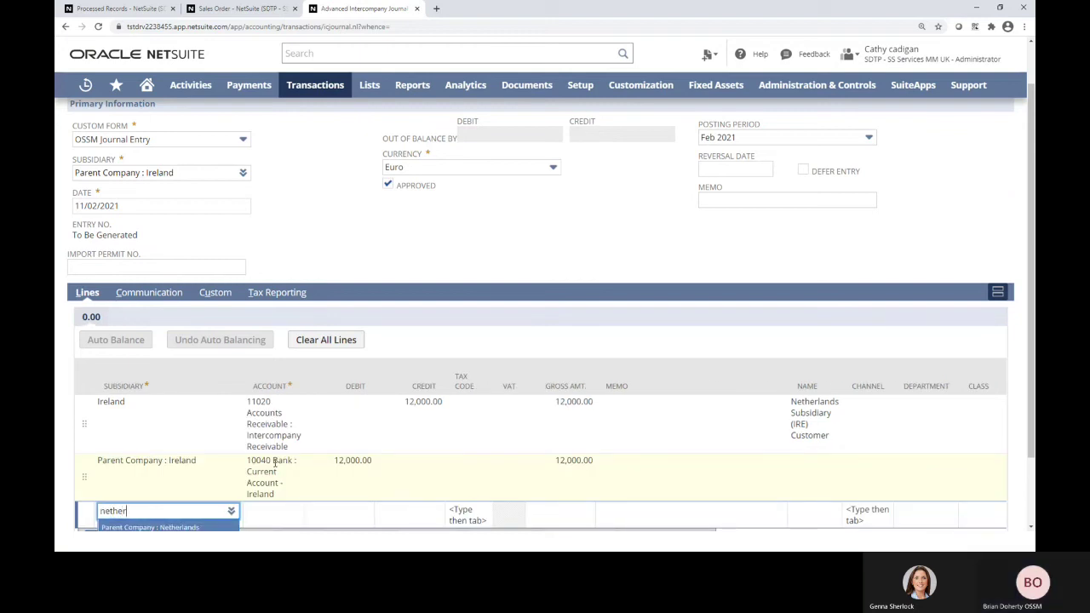
{"action": "key", "text": "Tab"}
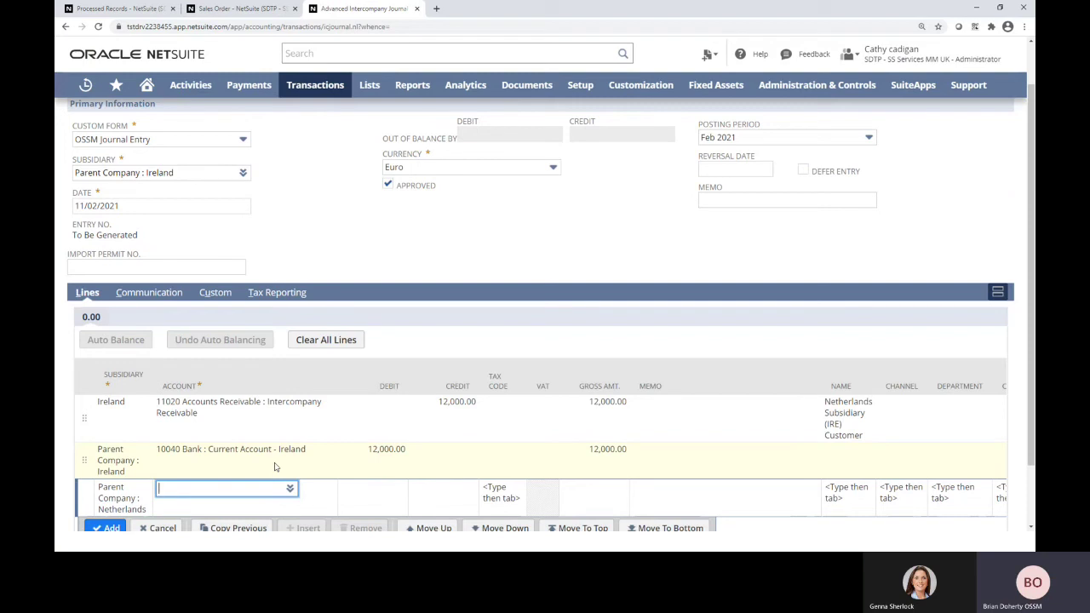
{"action": "key", "text": "Tab"}
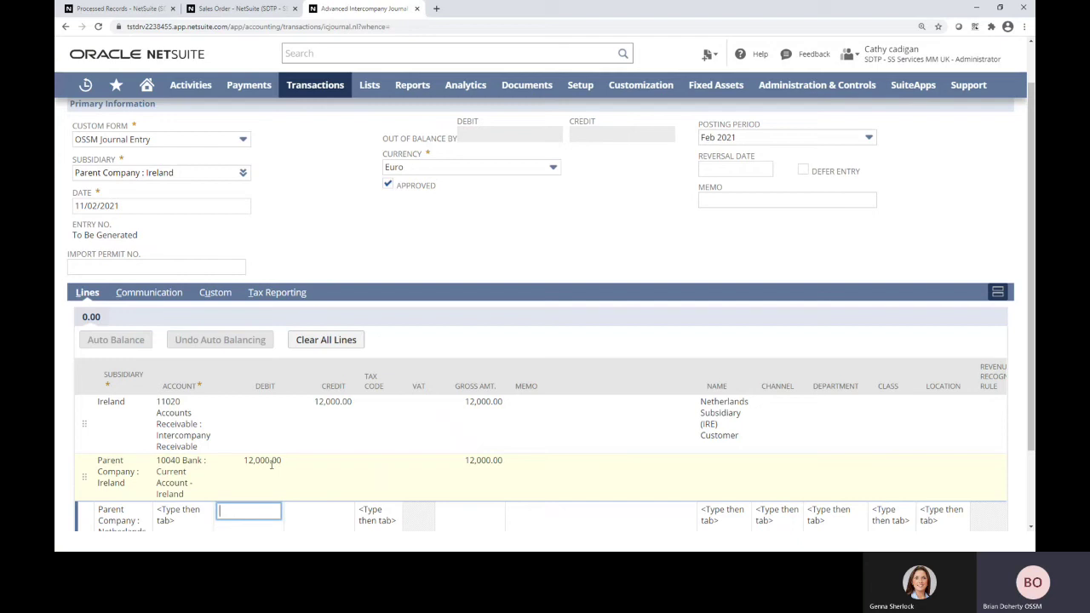
{"action": "left_click", "coordinate": [188, 516]}
{"action": "type", "text": "20015"}
{"action": "key", "text": "Tab"}
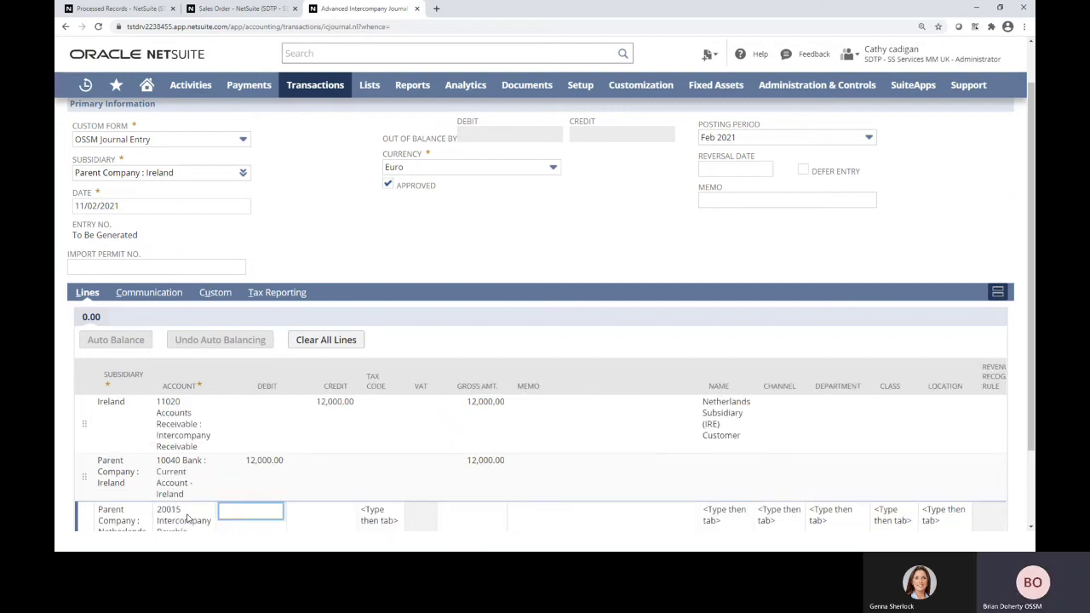
{"action": "type", "text": "12000"}
{"action": "key", "text": "Tab"}
{"action": "key", "text": "Tab"}
{"action": "key", "text": "Tab"}
{"action": "key", "text": "Tab"}
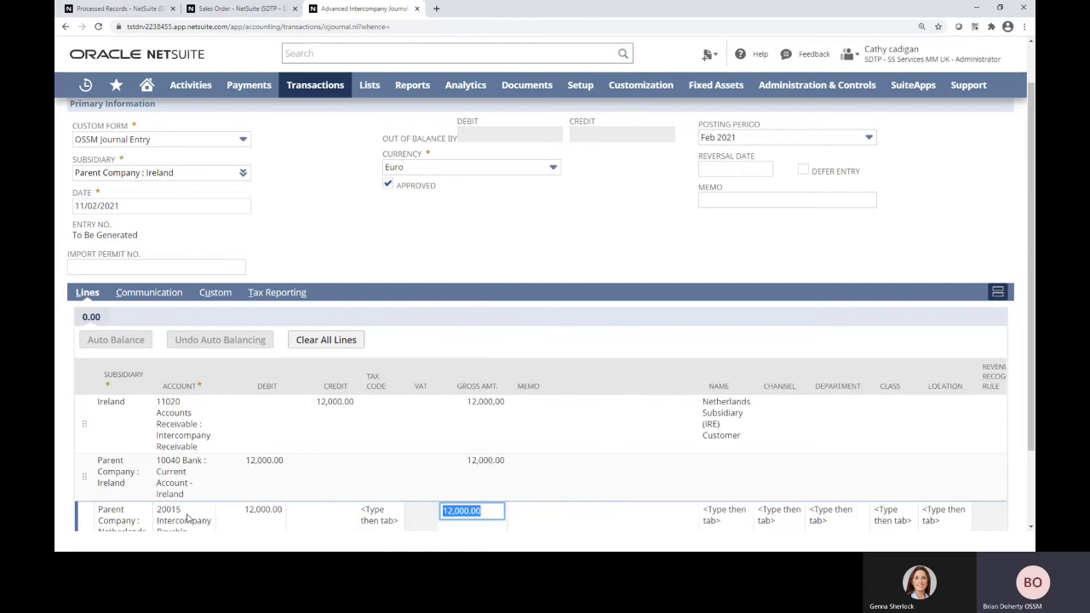
Step: Set the name on the Netherlands payable line to Ireland Subsidiary (NL) Vendor and add the line to the journal
{"action": "key", "text": "Tab"}
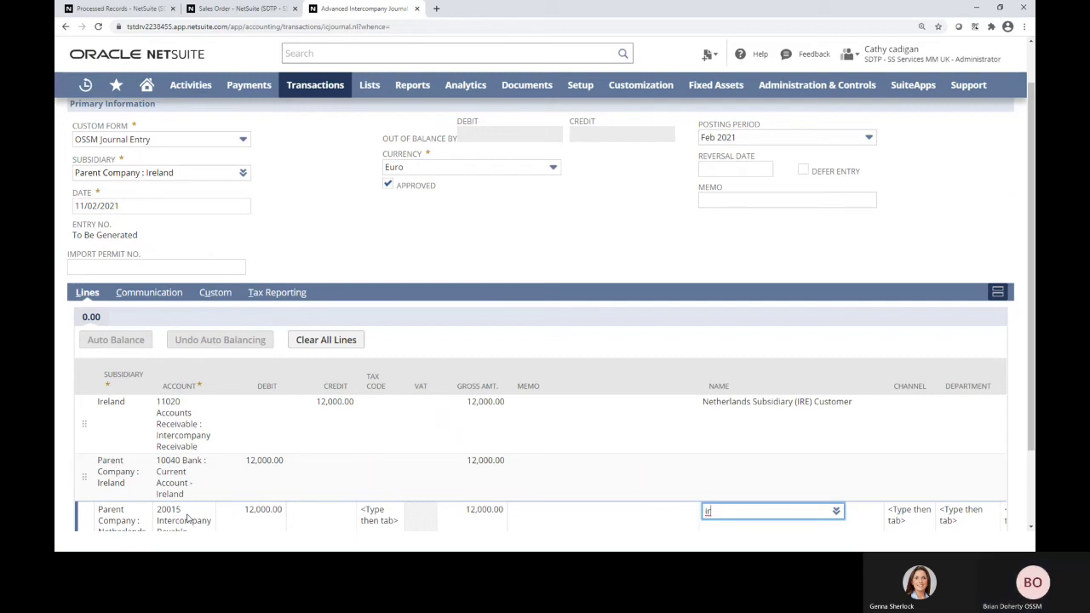
{"action": "type", "text": "ela"}
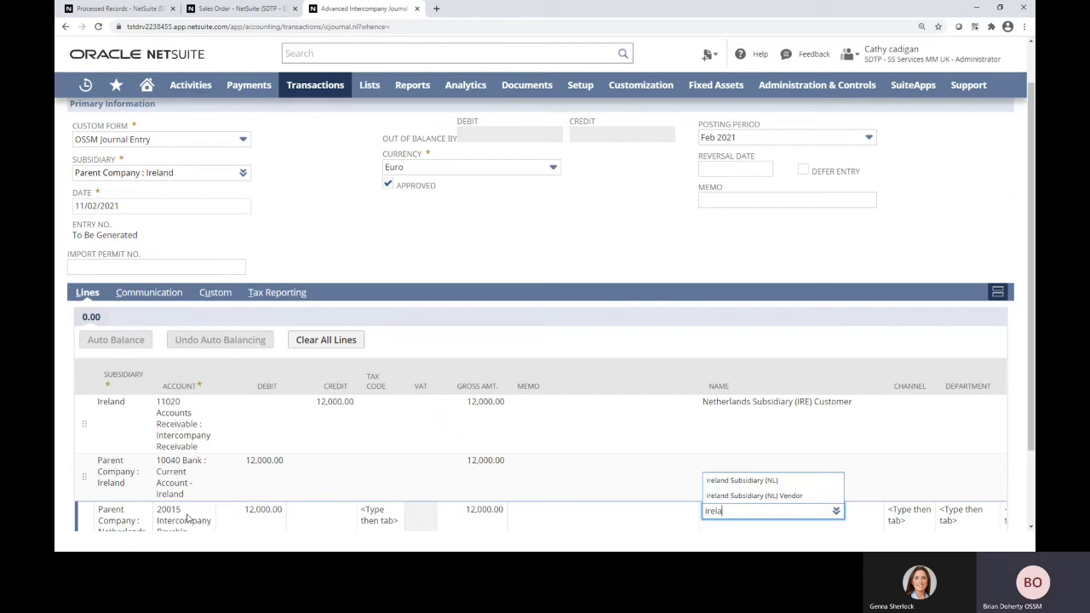
{"action": "type", "text": "nd sidiary (NL) Vendor"}
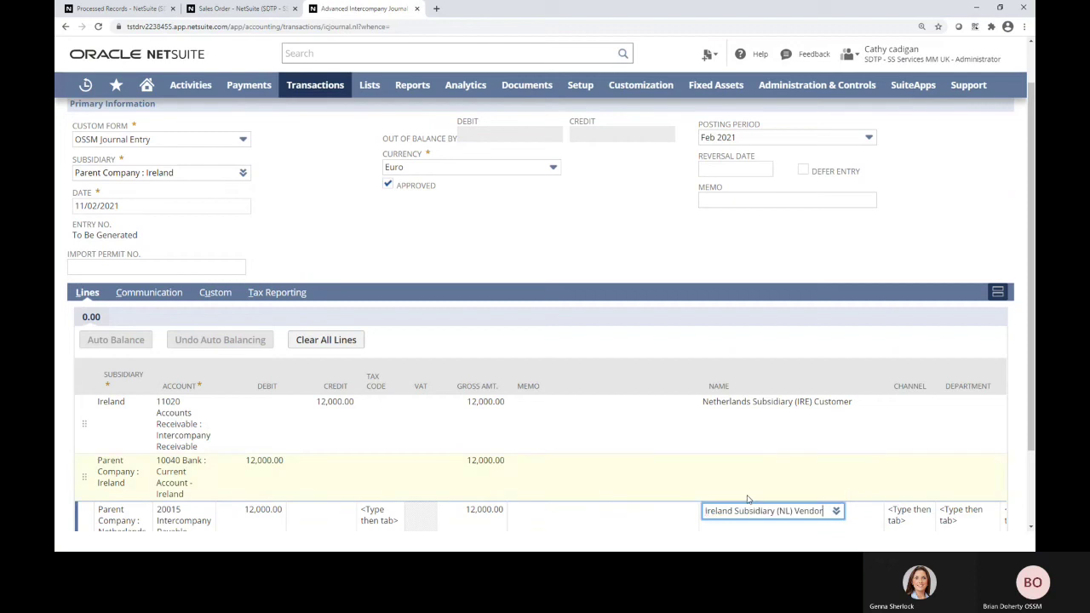
{"action": "left_click", "coordinate": [749, 495]}
{"action": "key", "text": "Return"}
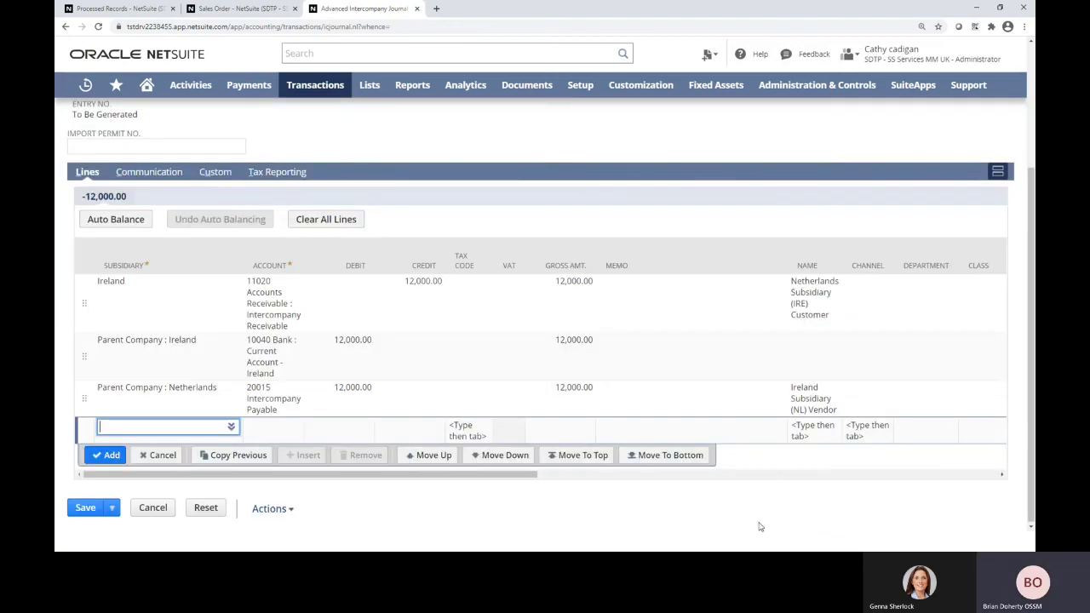
Step: Add a line for Parent Company : Netherlands, crediting 12,000 to 10060 Bank : Current Account - Netherlands, and check the lines' Eliminate values
{"action": "type", "text": "nether"}
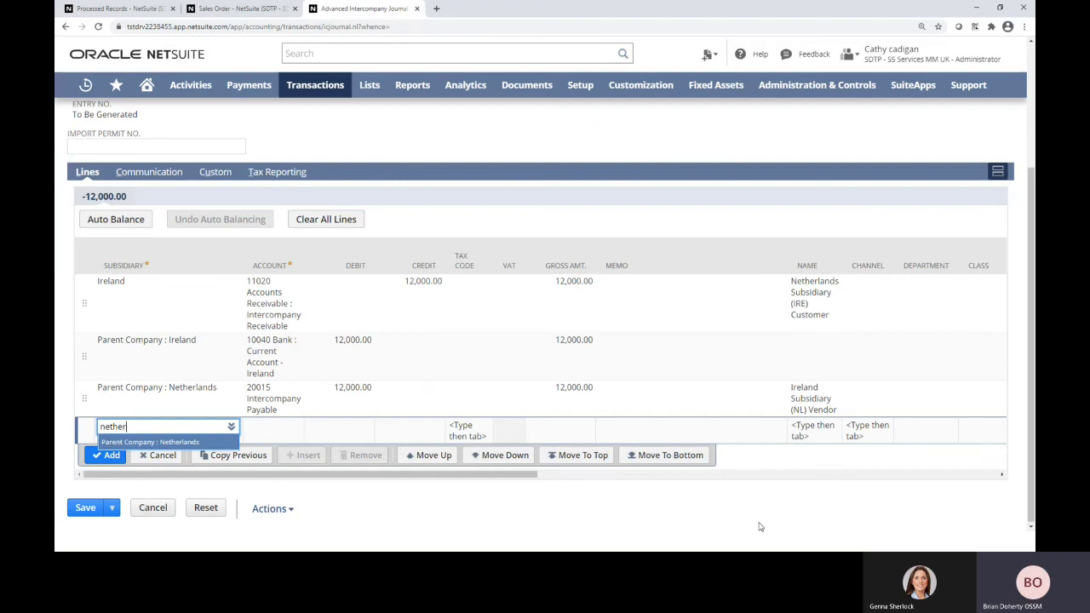
{"action": "key", "text": "Tab"}
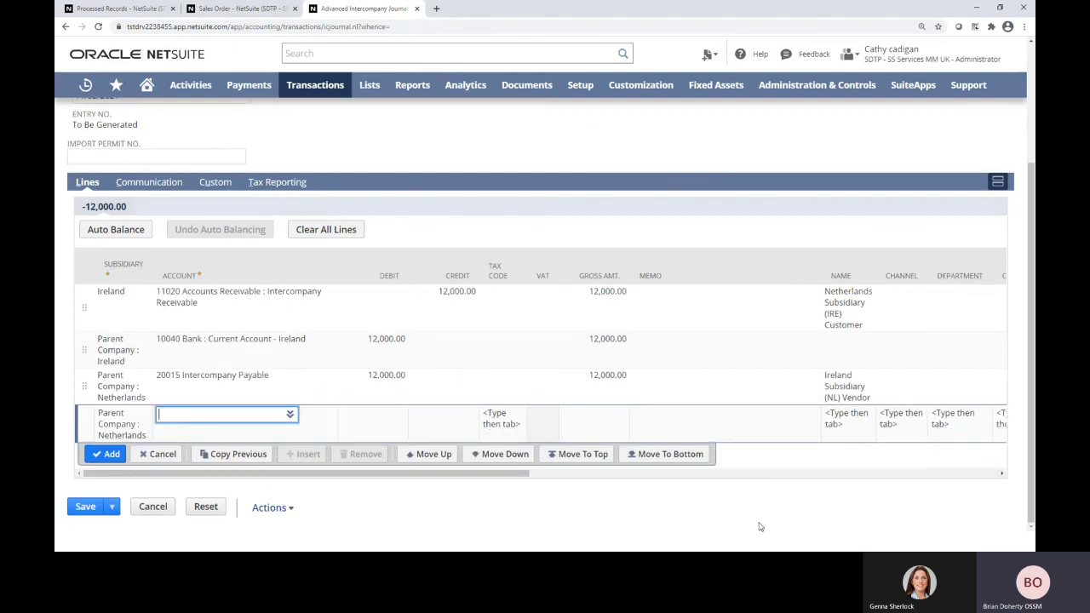
{"action": "type", "text": "10060"}
{"action": "key", "text": "Tab"}
{"action": "key", "text": "Tab"}
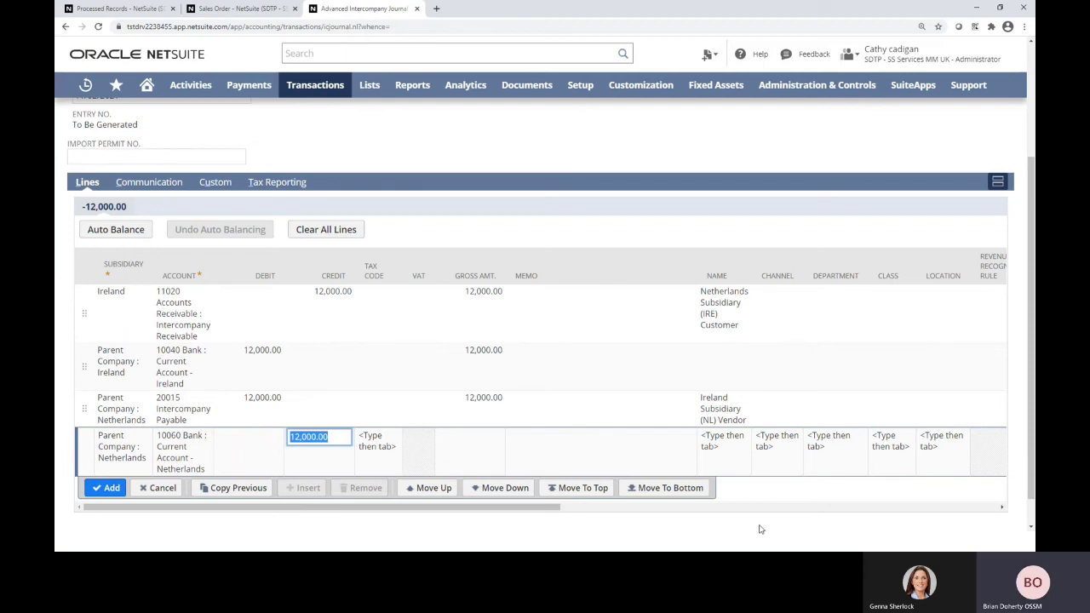
{"action": "key", "text": "Return"}
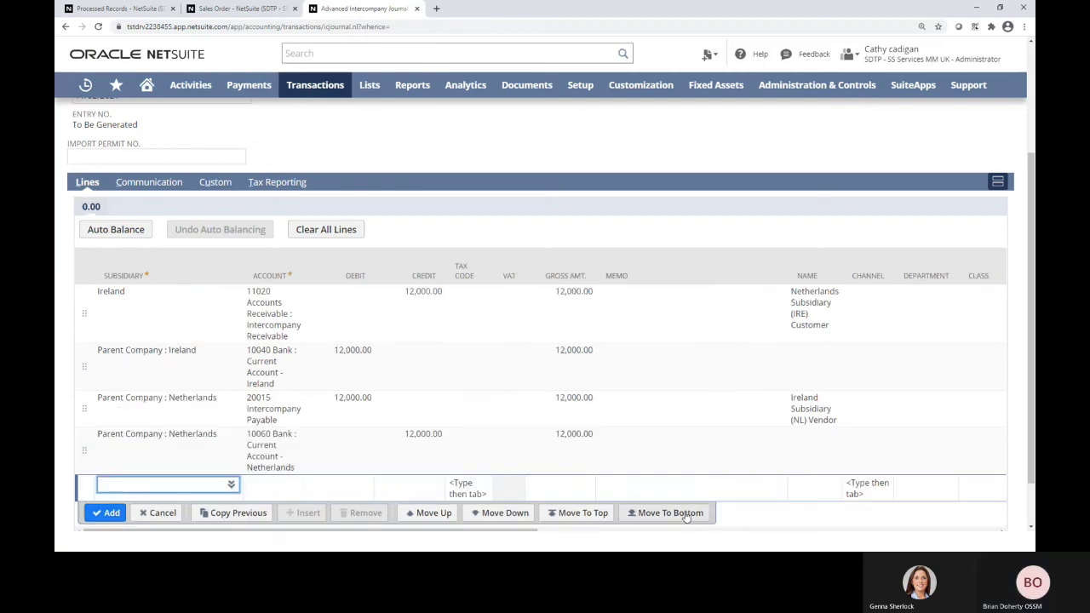
{"action": "scroll", "coordinate": [532, 544], "scroll_direction": "down", "scroll_amount": 1}
{"action": "left_click_drag", "start_coordinate": [511, 478], "coordinate": [763, 482]}
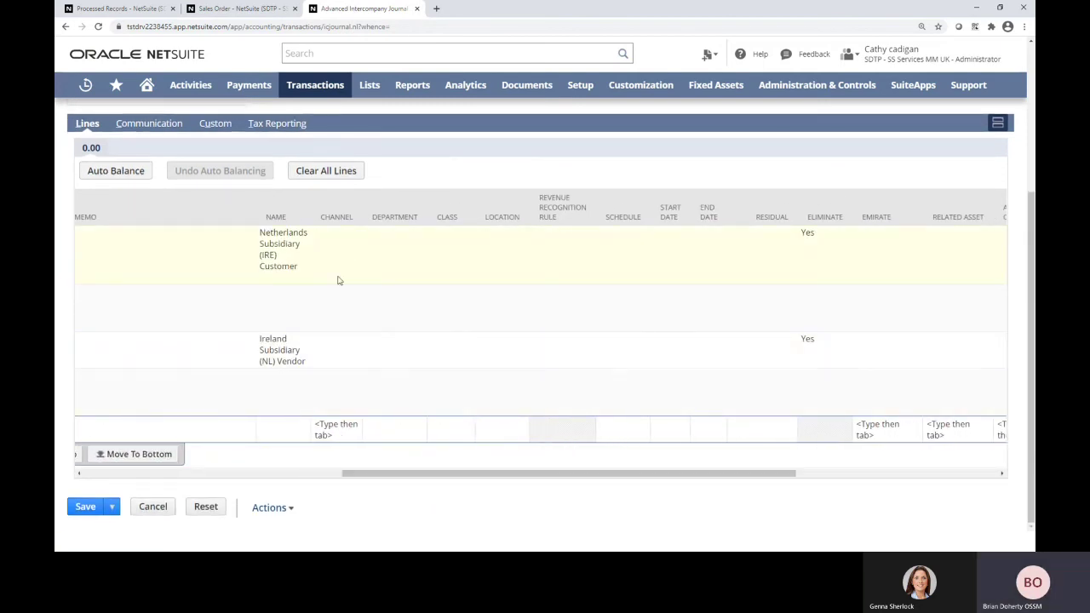
Step: Check the journal lines' Due To/From Subsidiary values, then save the advanced intercompany journal and close it
{"action": "left_click_drag", "start_coordinate": [359, 475], "coordinate": [460, 509]}
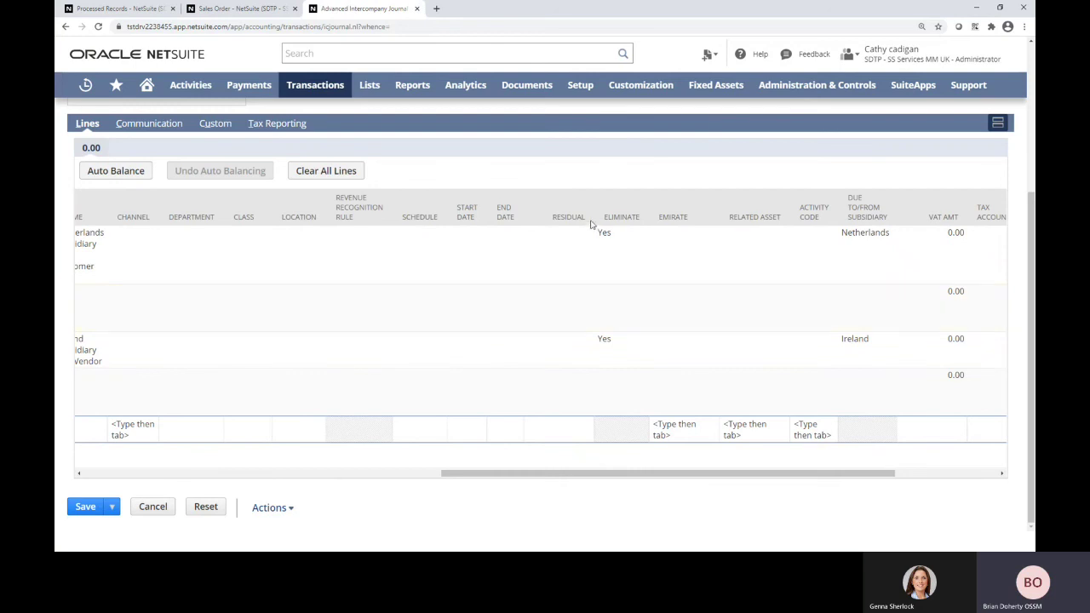
{"action": "key", "text": "alt+s"}
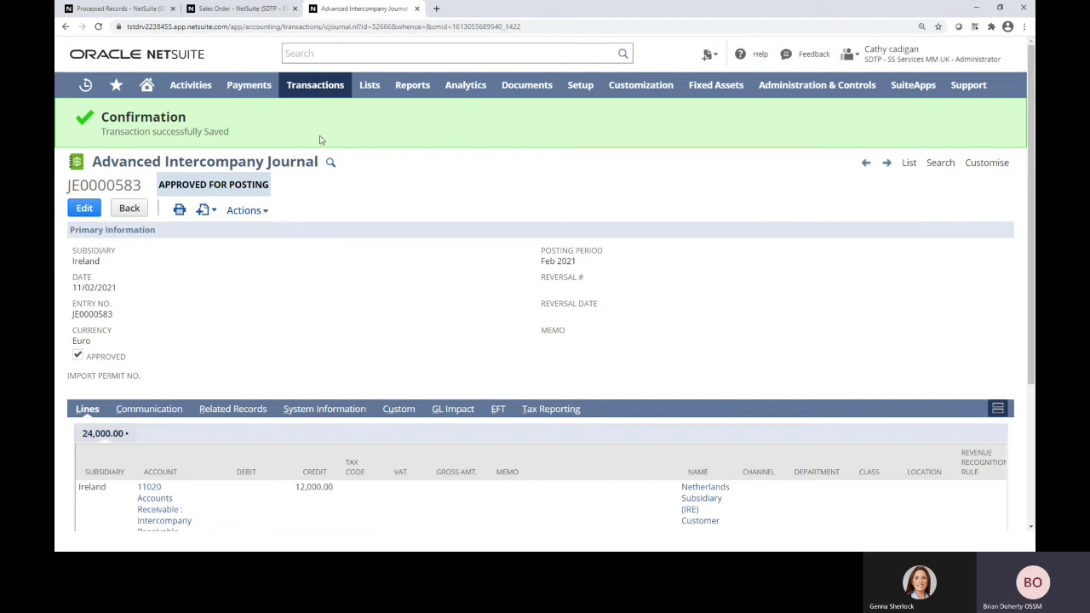
{"action": "key", "text": "ctrl+w"}
Step: Start a new intercompany transfer order from subsidiary Parent Company : Ireland to subsidiary Parent Company : Netherlands
{"action": "mouse_move", "coordinate": [299, 94]}
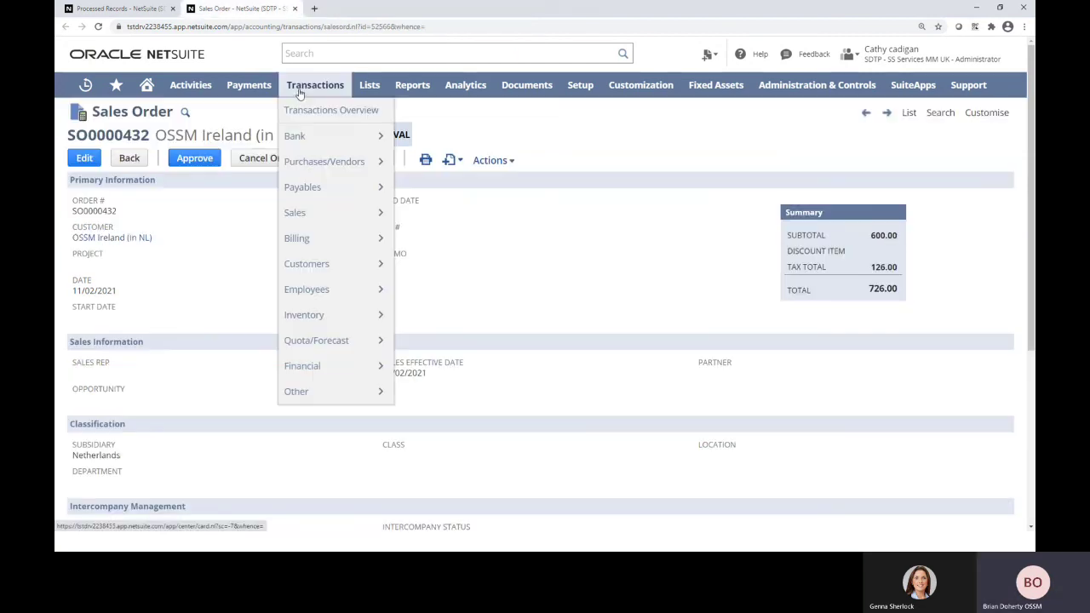
{"action": "mouse_move", "coordinate": [301, 298]}
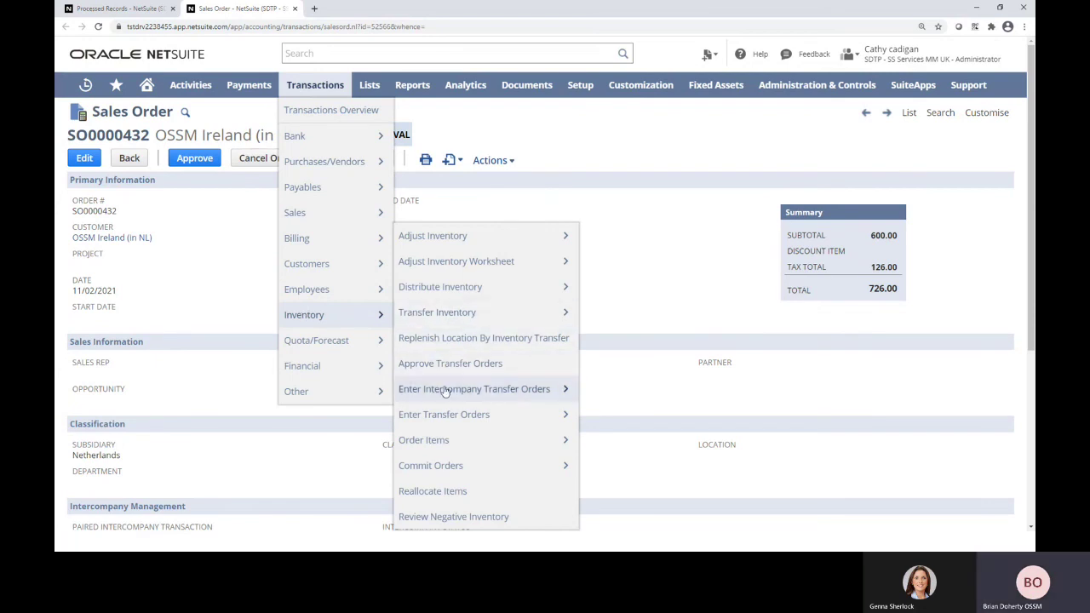
{"action": "mouse_move", "coordinate": [444, 395]}
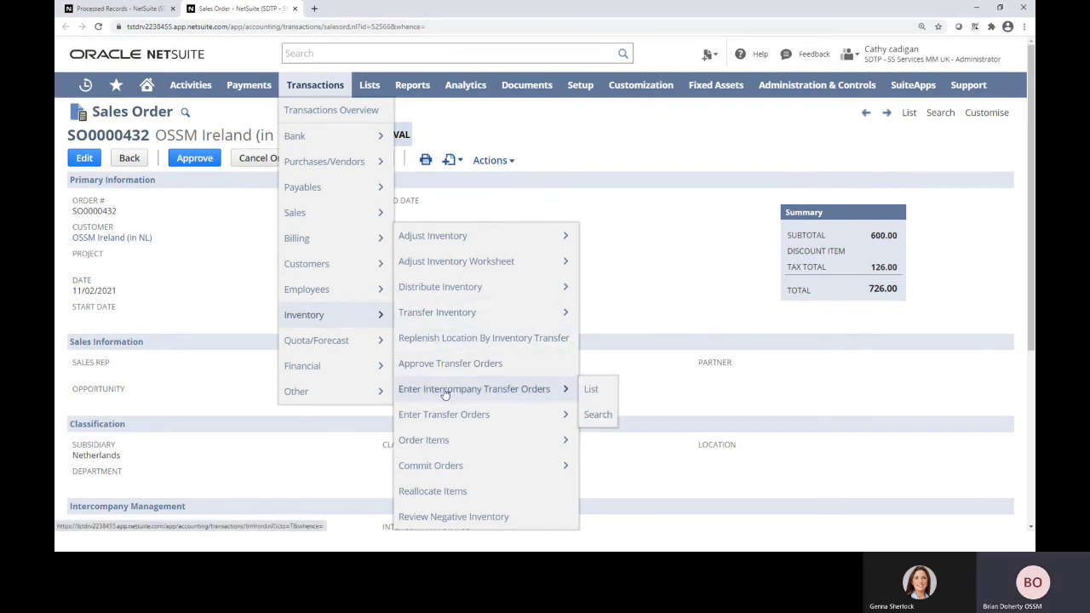
{"action": "left_click", "coordinate": [445, 394]}
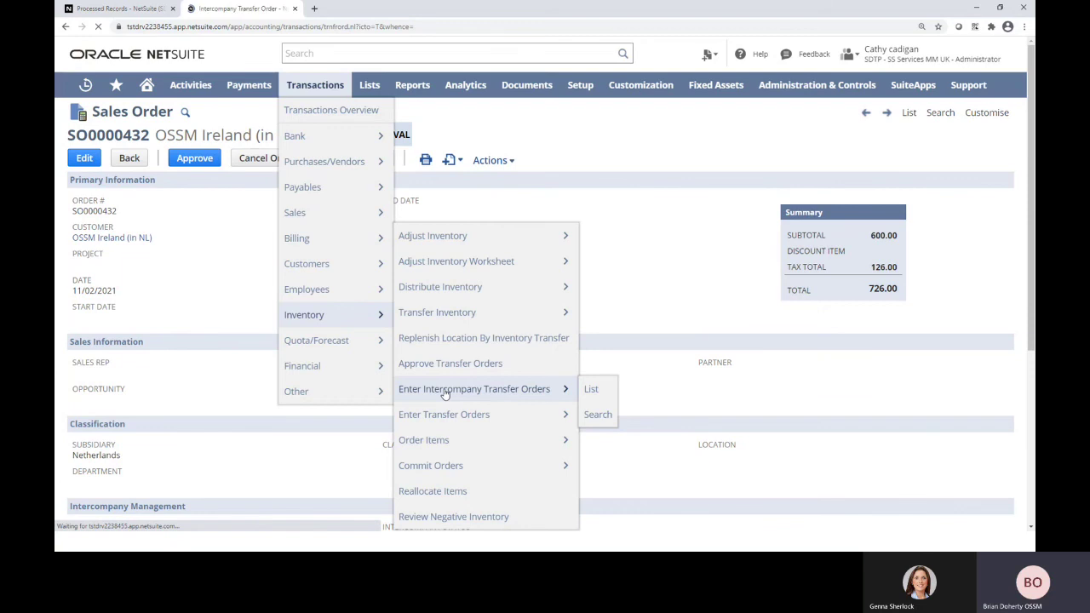
{"action": "left_click", "coordinate": [160, 257]}
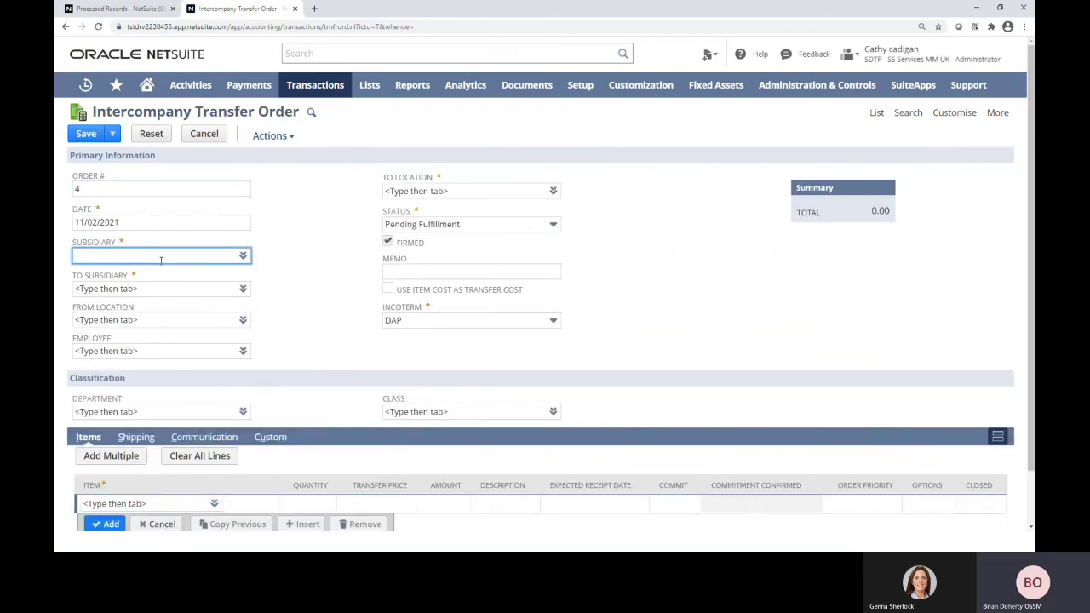
{"action": "type", "text": "ireland"}
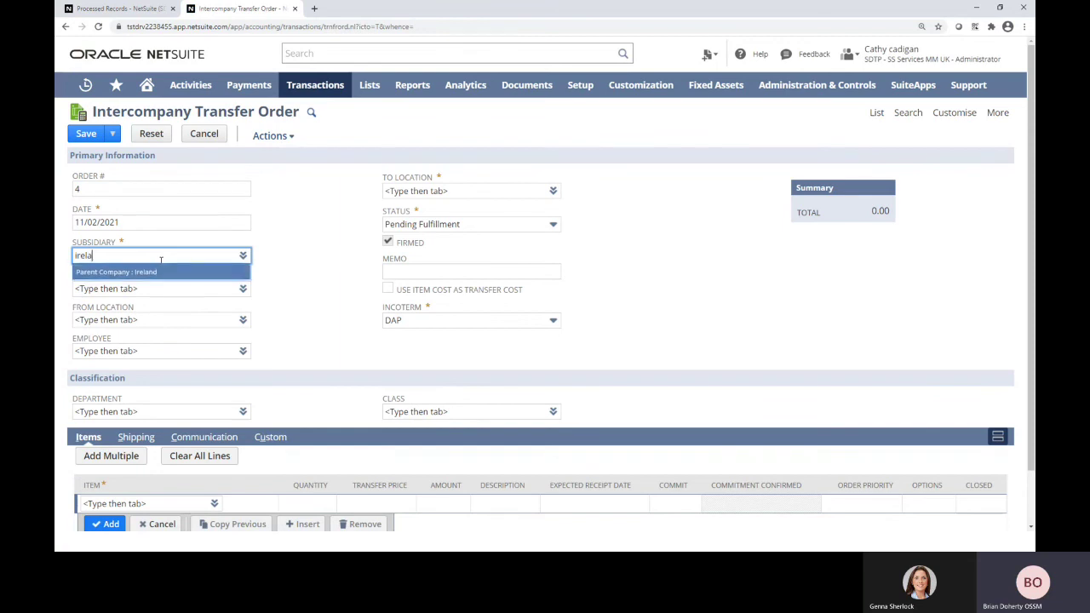
{"action": "left_click", "coordinate": [160, 272]}
{"action": "left_click", "coordinate": [152, 290]}
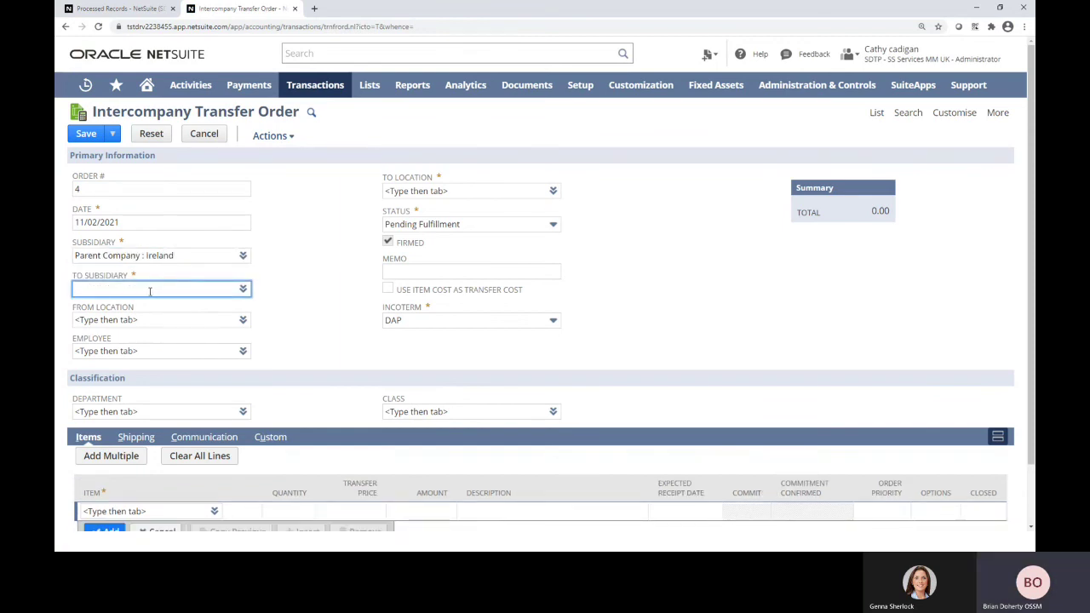
{"action": "type", "text": "nether"}
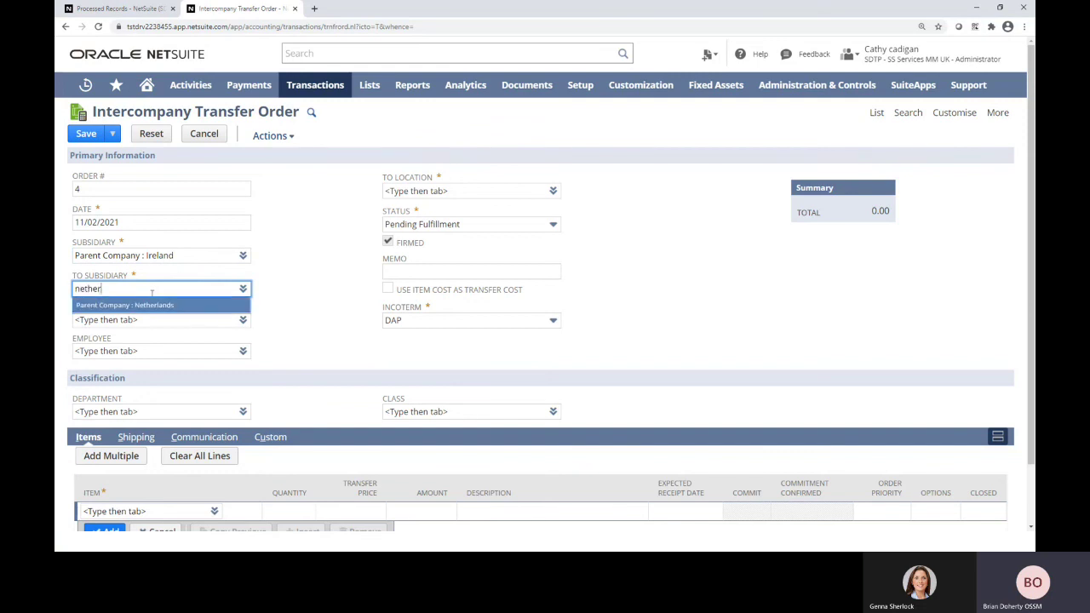
{"action": "left_click", "coordinate": [151, 304]}
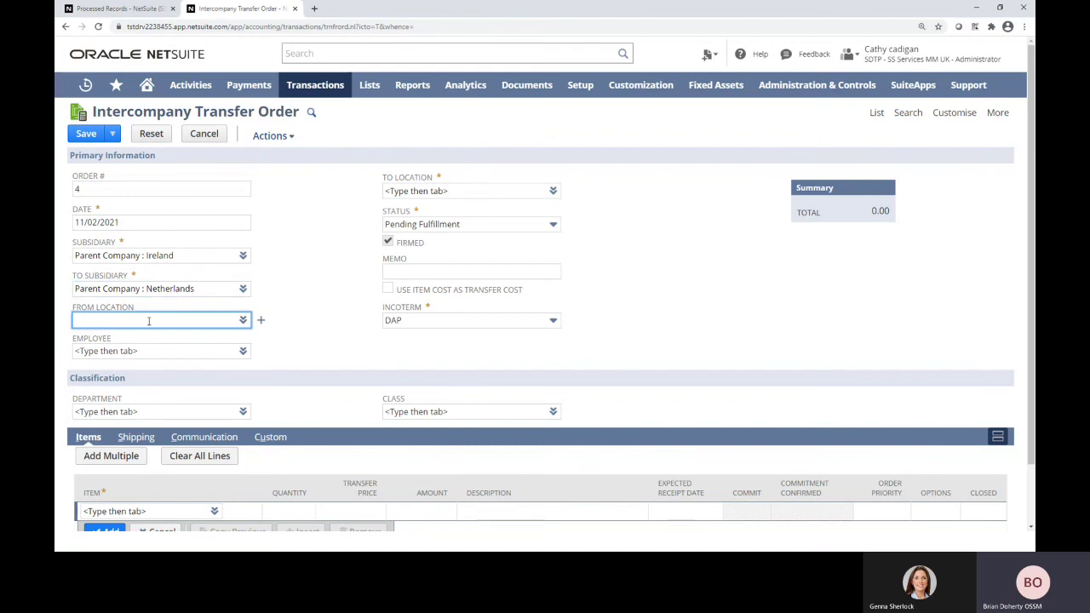
Step: Set the transfer order's from location to Dublin and its to location to Amsterdam
{"action": "type", "text": "dub"}
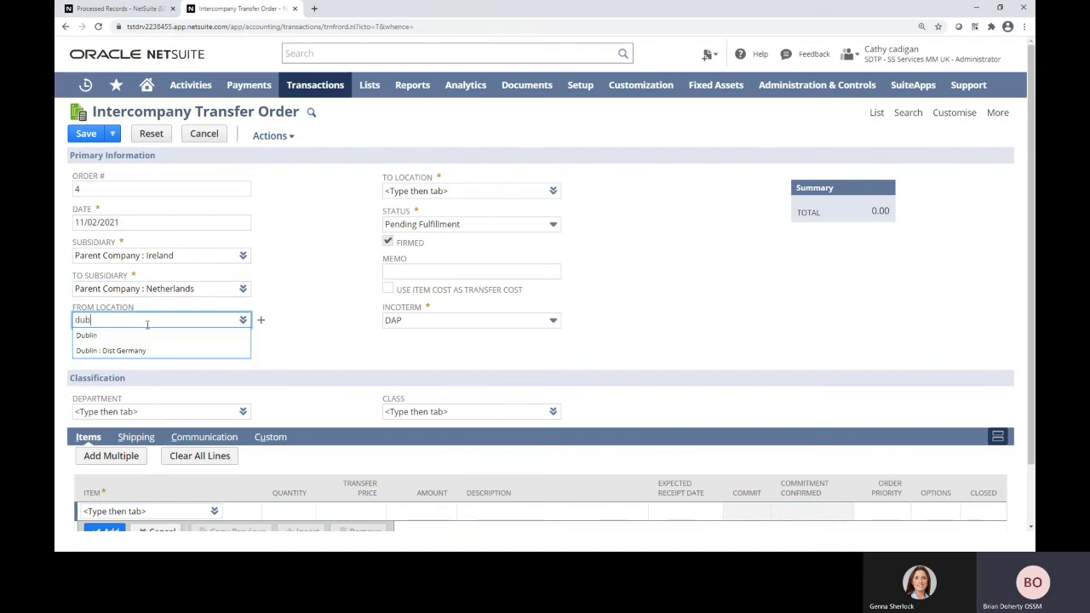
{"action": "left_click", "coordinate": [147, 335]}
{"action": "left_click", "coordinate": [431, 191]}
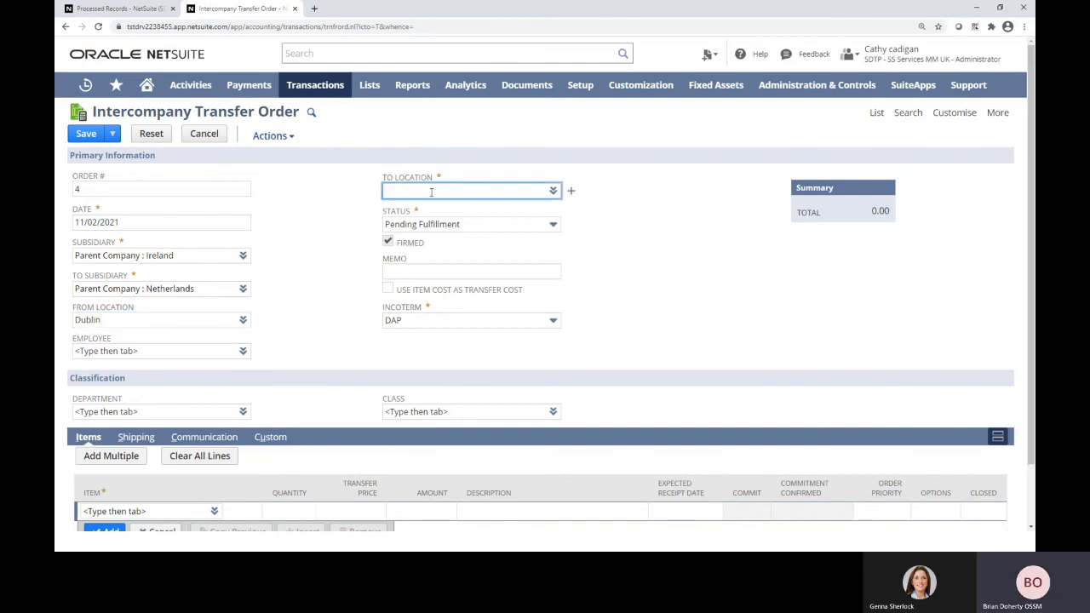
{"action": "type", "text": "amster"}
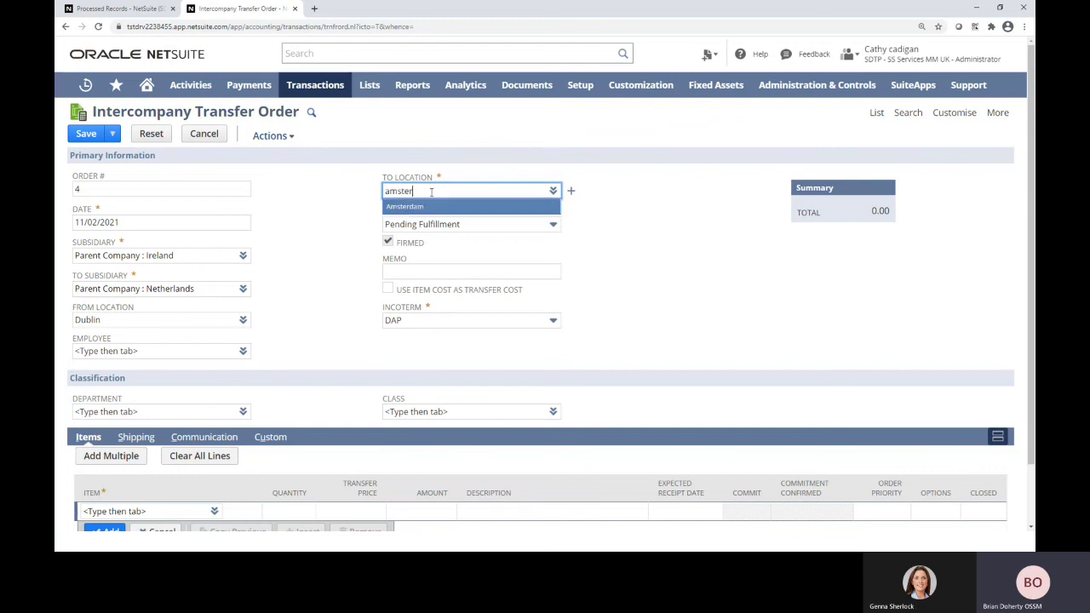
{"action": "key", "text": "Return"}
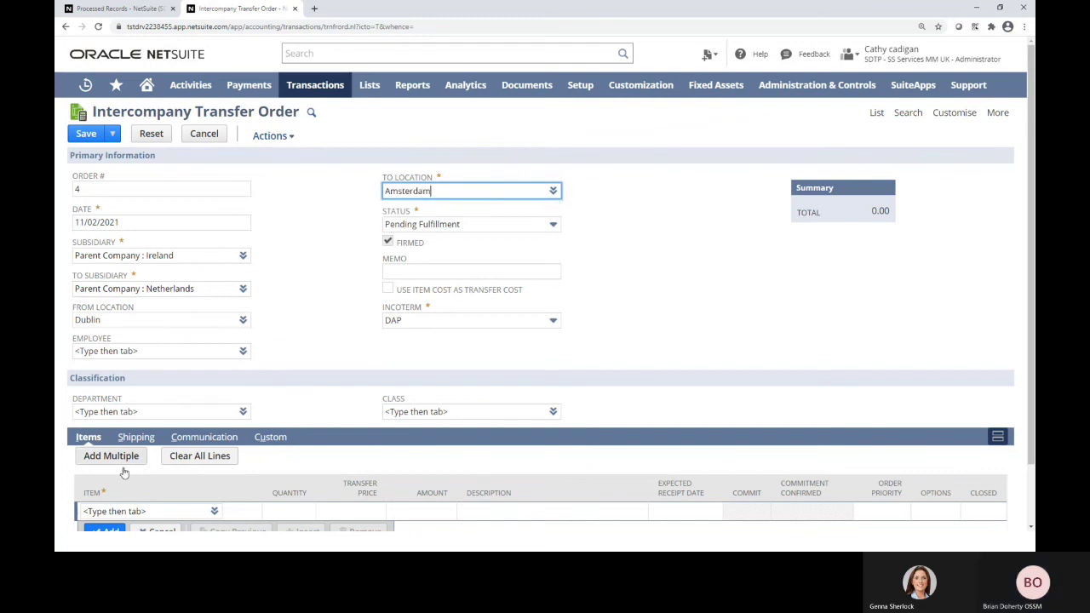
Step: Add a Brook-Hammer line with quantity 6 and transfer price 9.00, and save the intercompany transfer order
{"action": "scroll", "coordinate": [351, 346], "scroll_direction": "down", "scroll_amount": 1}
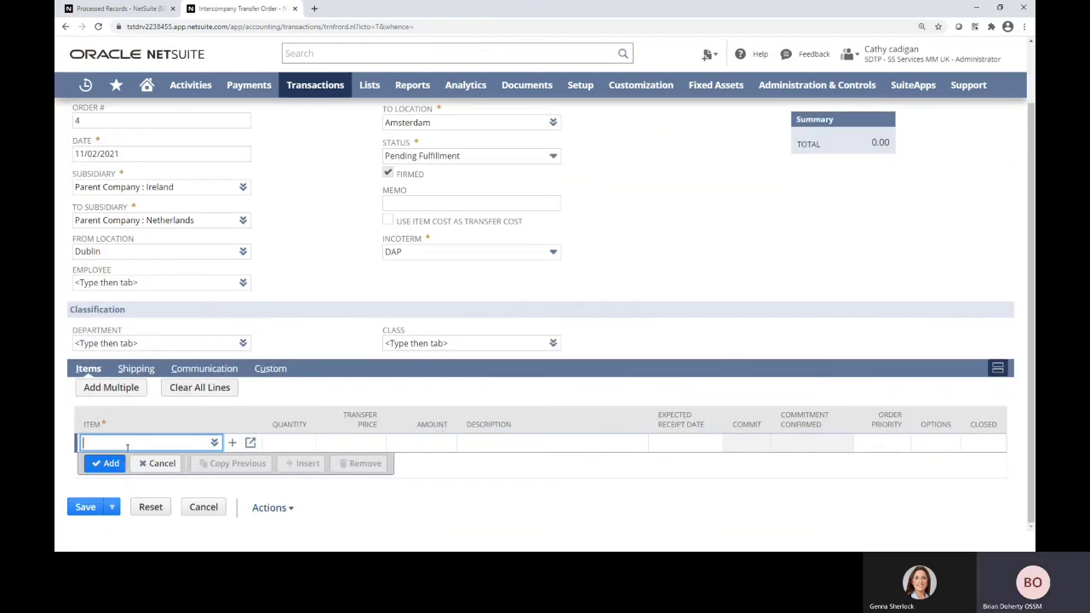
{"action": "type", "text": "brook-hammer"}
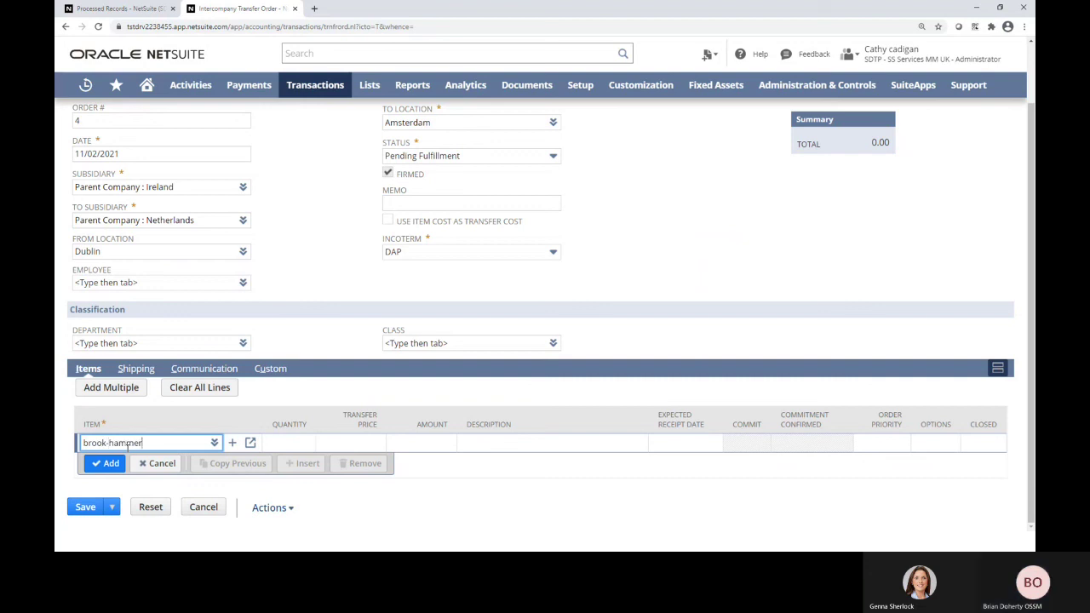
{"action": "key", "text": "Tab"}
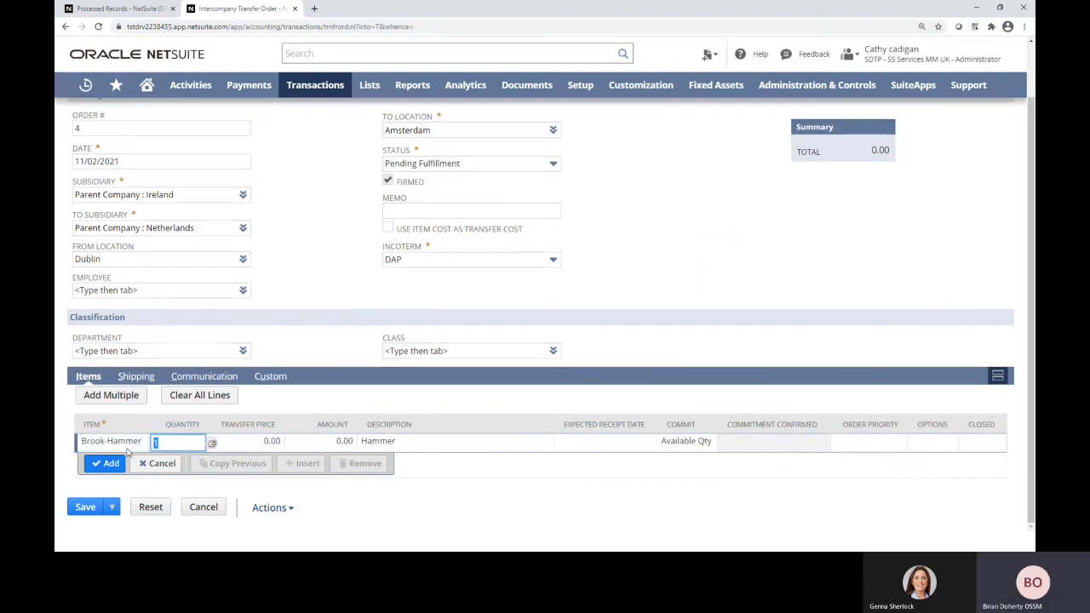
{"action": "type", "text": "6"}
{"action": "key", "text": "Tab"}
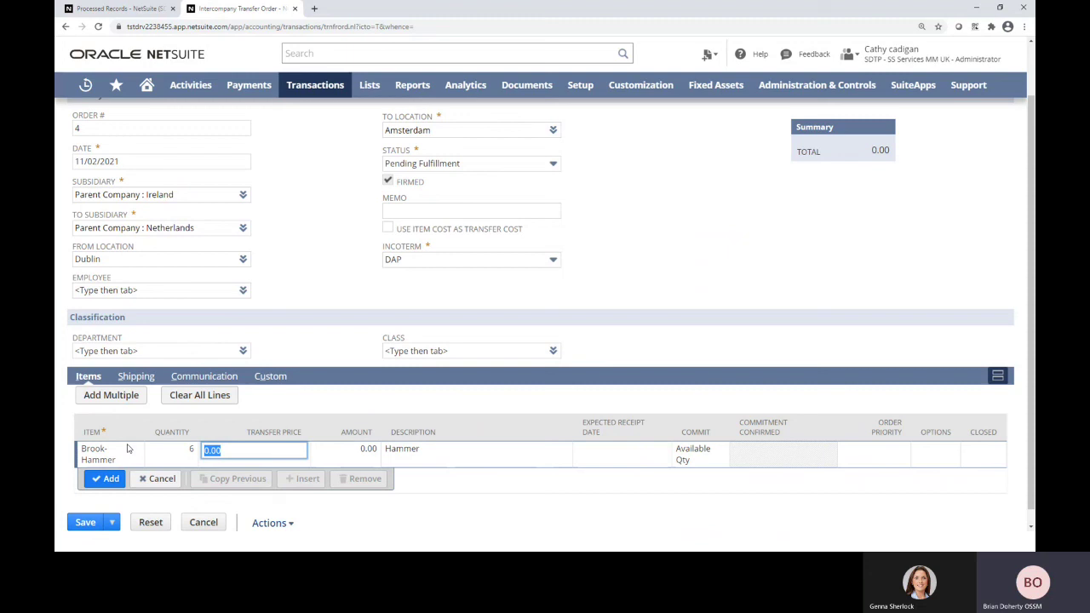
{"action": "type", "text": "9"}
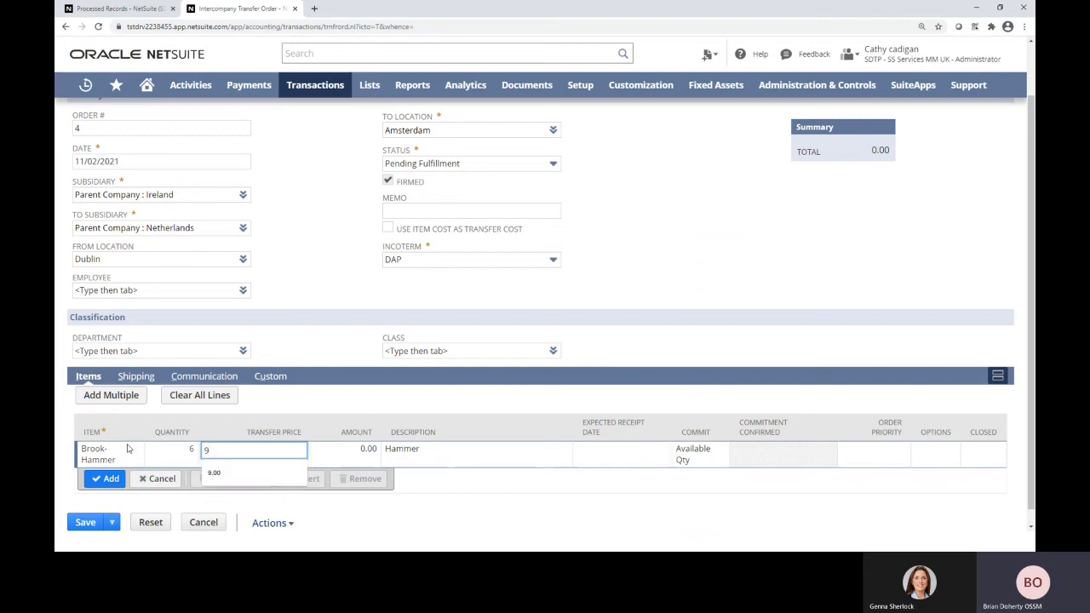
{"action": "key", "text": "Return"}
{"action": "scroll", "coordinate": [102, 501], "scroll_direction": "down", "scroll_amount": 1}
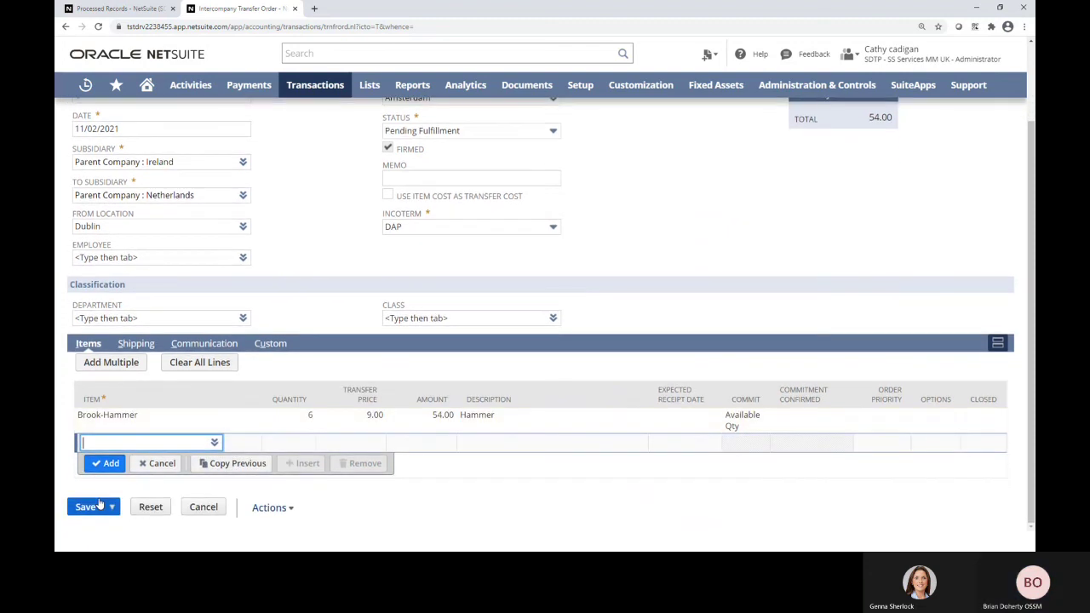
{"action": "left_click", "coordinate": [87, 507]}
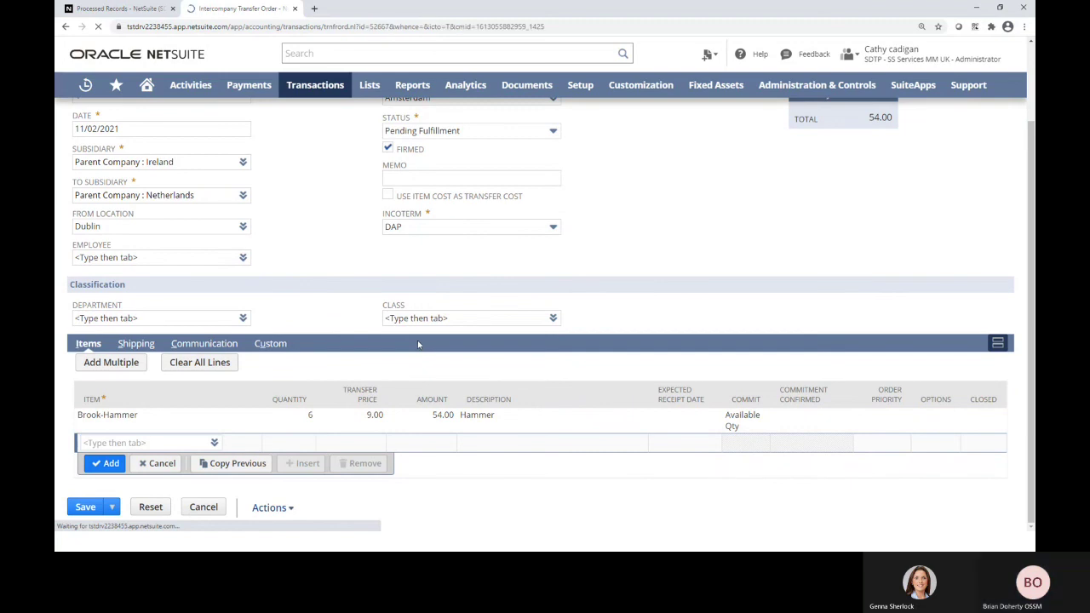
Step: Open the Brook-Hammer item record from the saved order in a separate browser tab and examine its related transactions
{"action": "scroll", "coordinate": [261, 351], "scroll_direction": "down", "scroll_amount": 1}
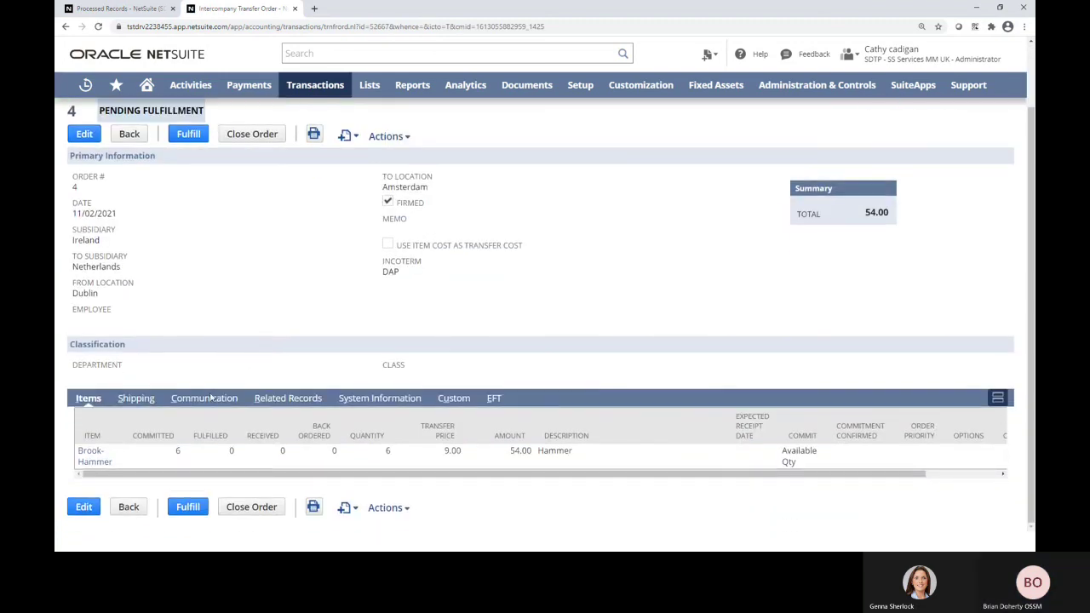
{"action": "middle_click", "coordinate": [86, 460]}
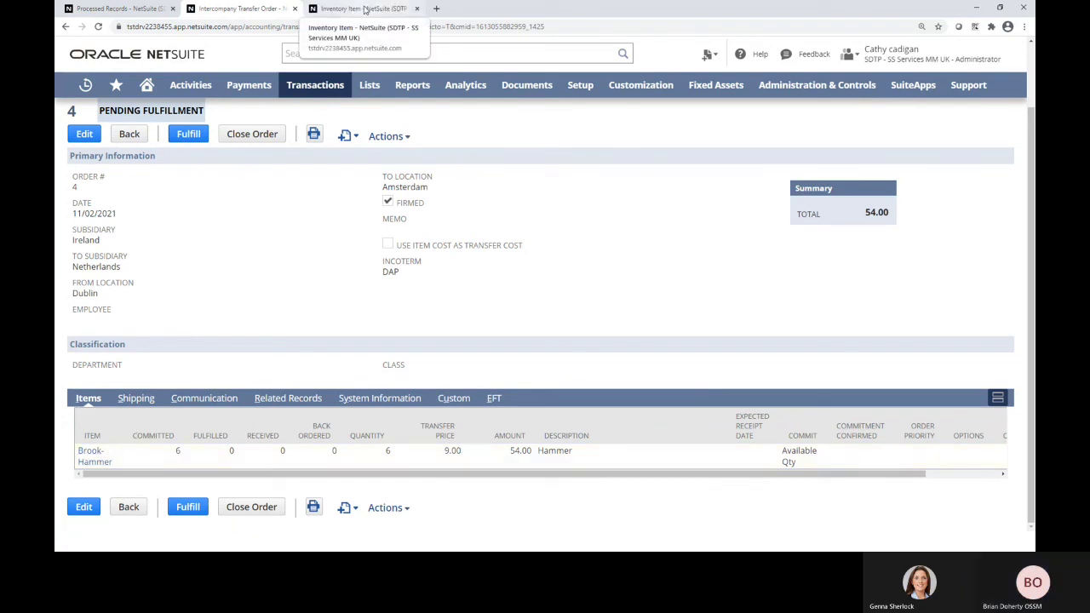
{"action": "left_click", "coordinate": [365, 9]}
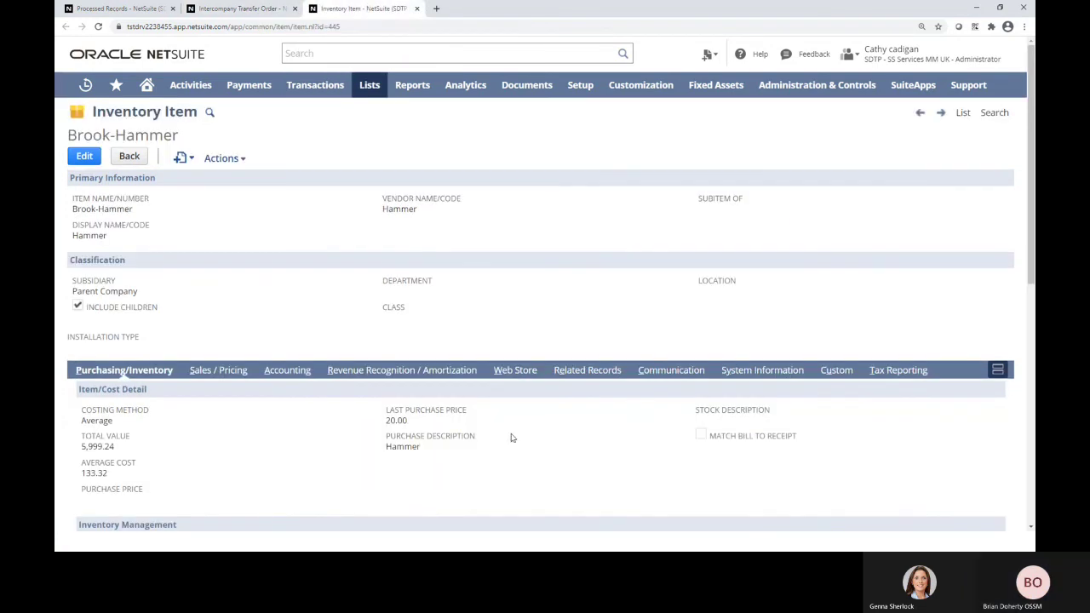
{"action": "left_click", "coordinate": [586, 372]}
{"action": "scroll", "coordinate": [351, 397], "scroll_direction": "down", "scroll_amount": 3}
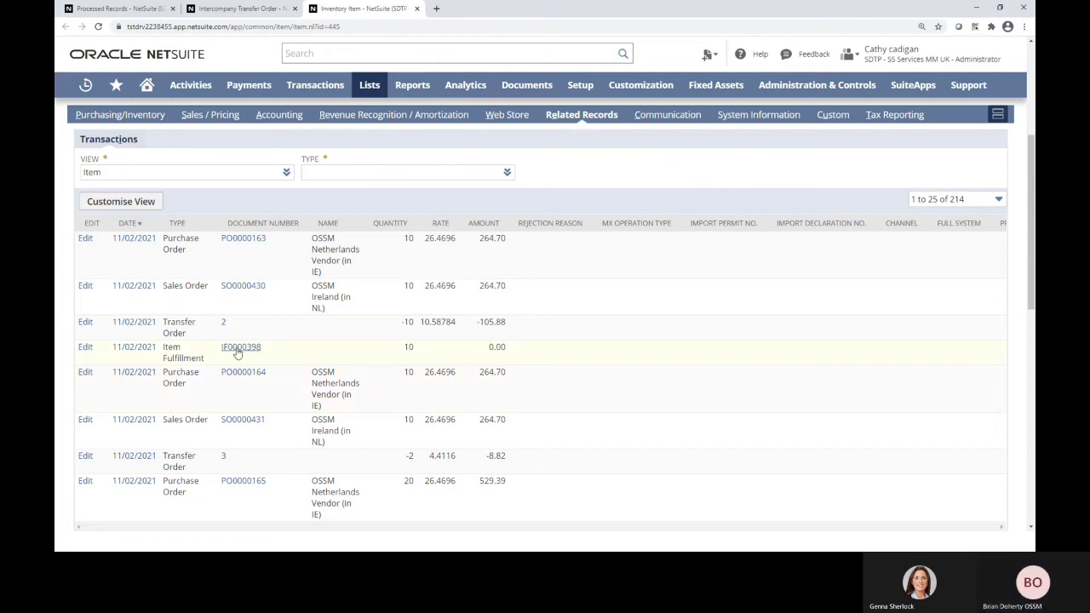
{"action": "key", "text": "alt+Tab"}
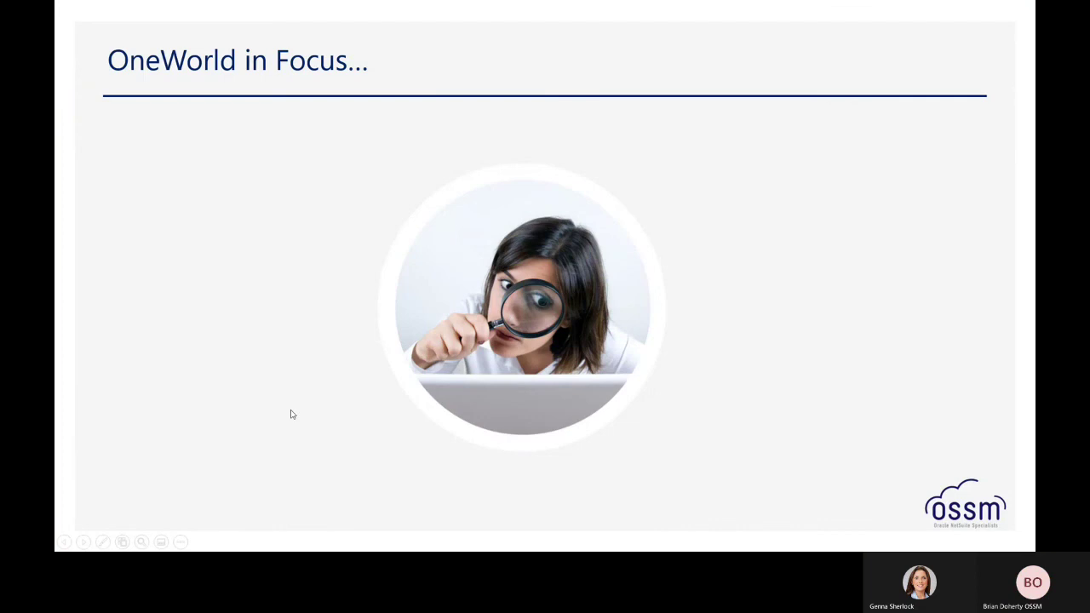
{"action": "left_click", "coordinate": [382, 294]}
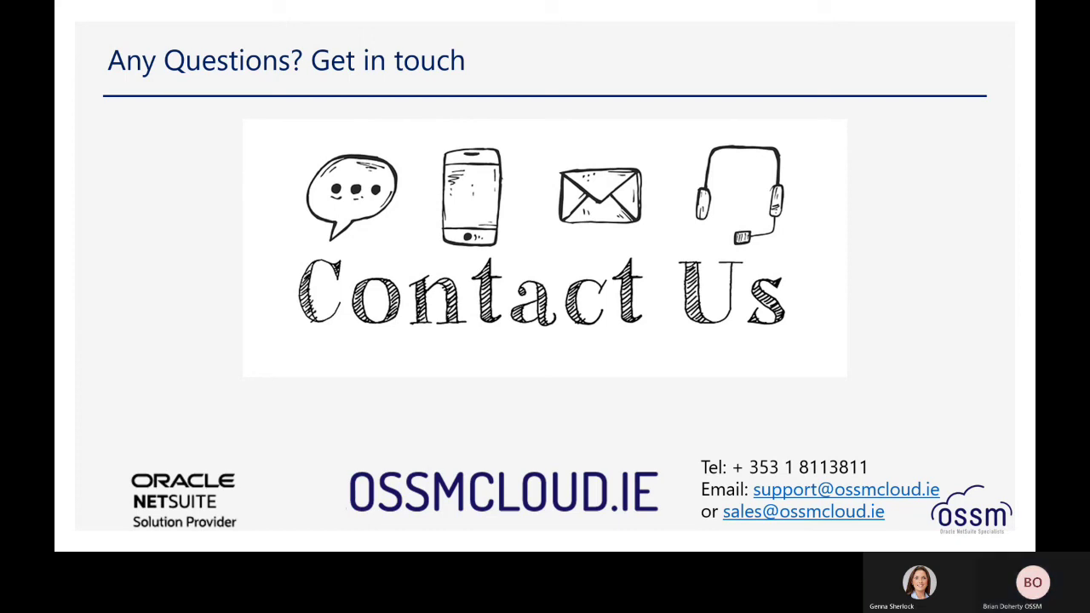
{"action": "key", "text": "Right"}
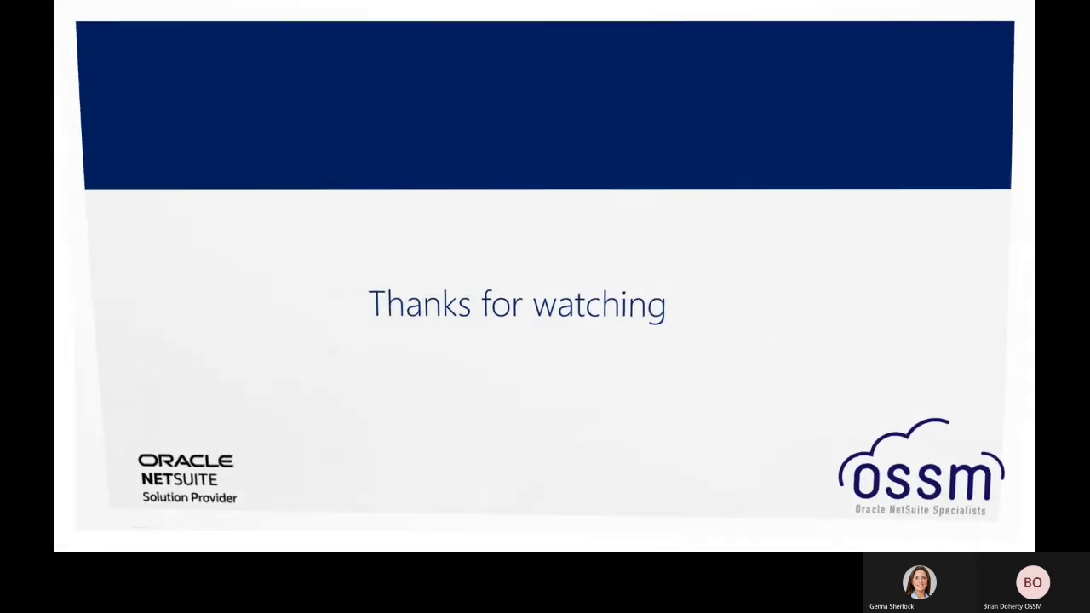